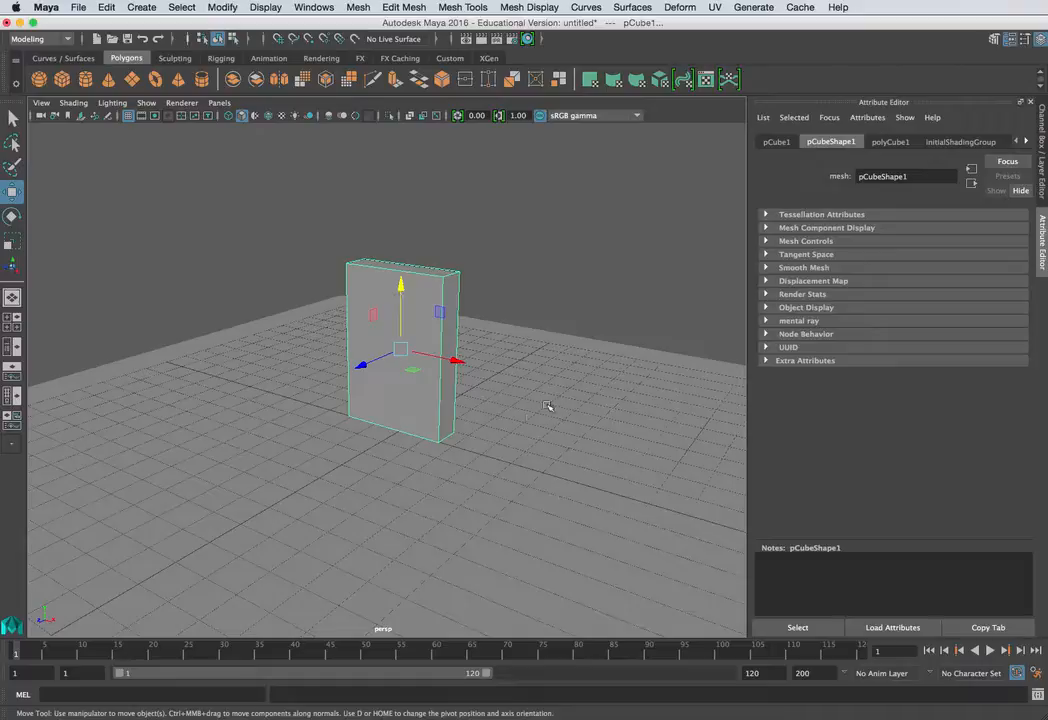
- Open the UV Editor for the selected box and place its window beside the model
left_click(717, 8)
left_click(742, 37)
left_click_drag(568, 176, 492, 45)
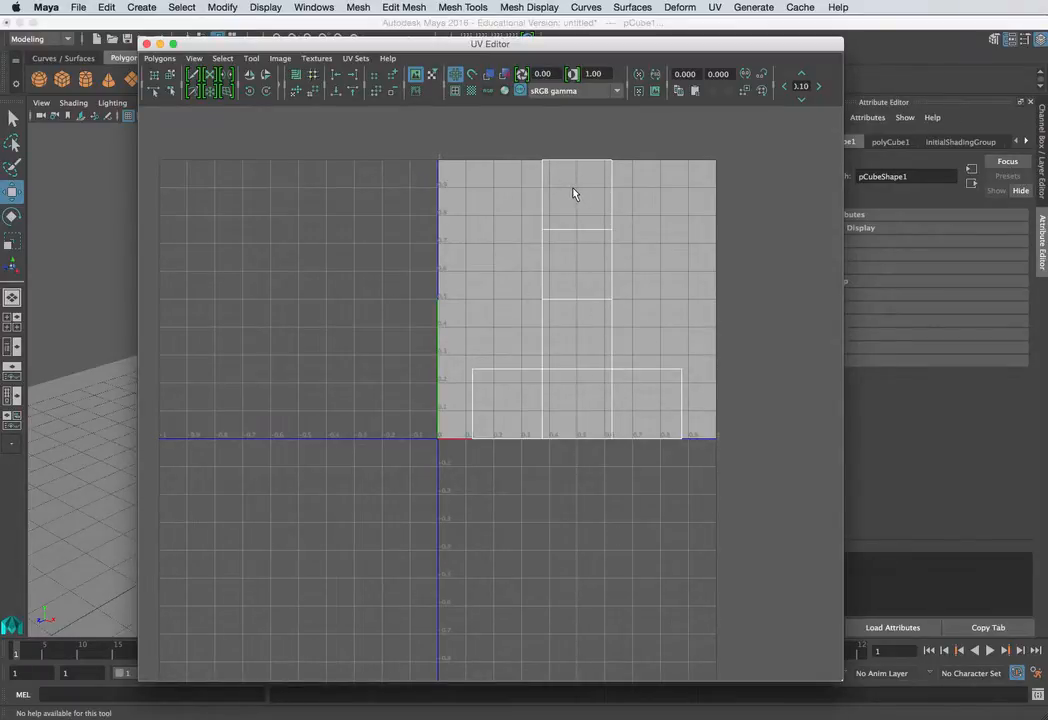
left_click_drag(352, 44, 678, 63)
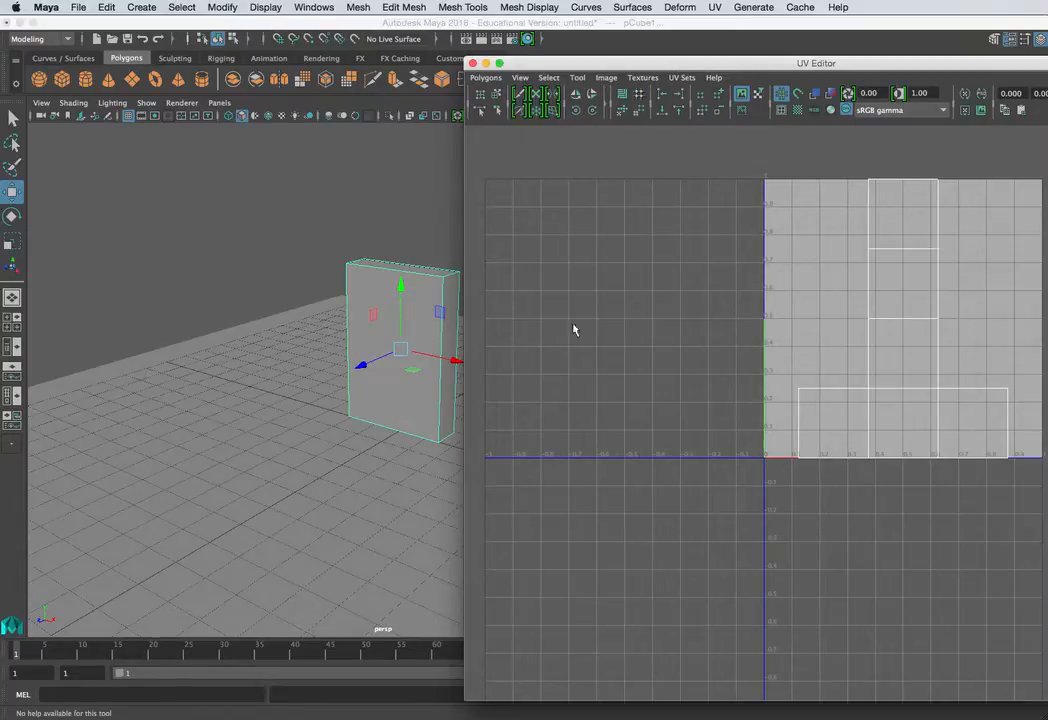
left_click_drag(725, 63, 650, 31)
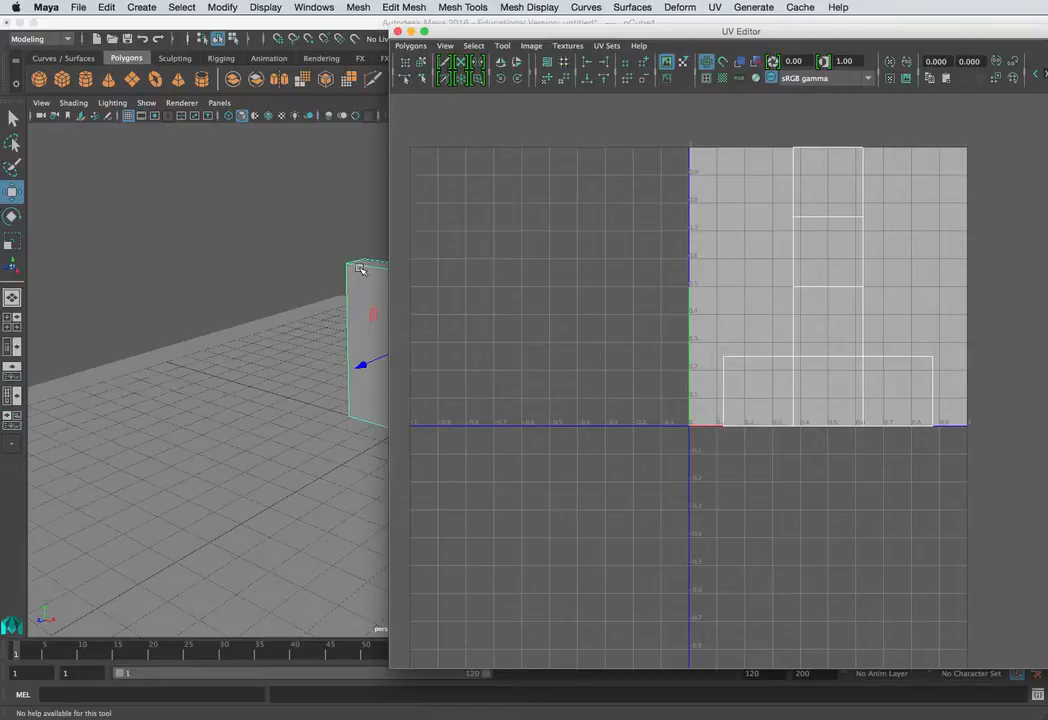
- Delete the box's existing UVs and move the UV Editor window to expose the model
left_click(715, 8)
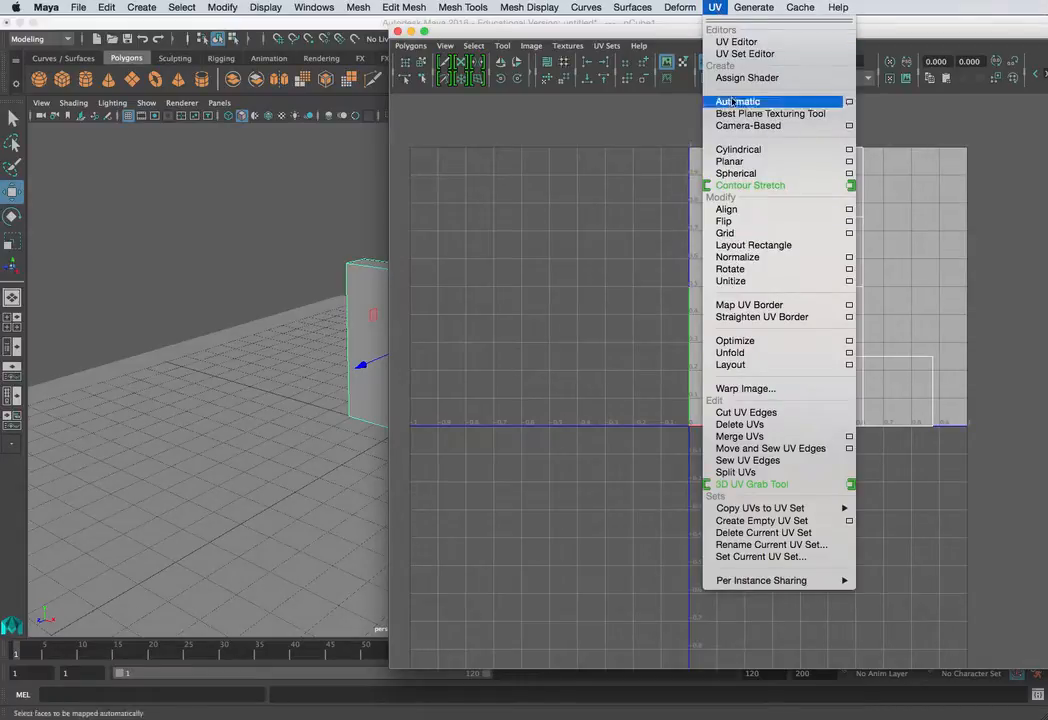
left_click(740, 425)
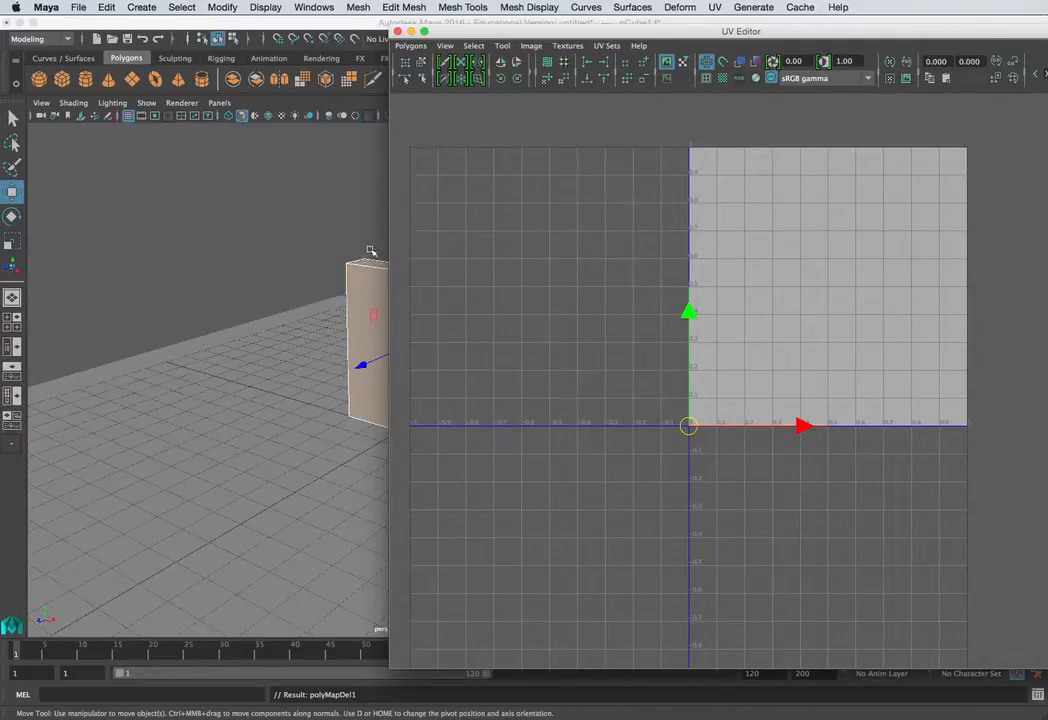
left_click_drag(468, 31, 522, 26)
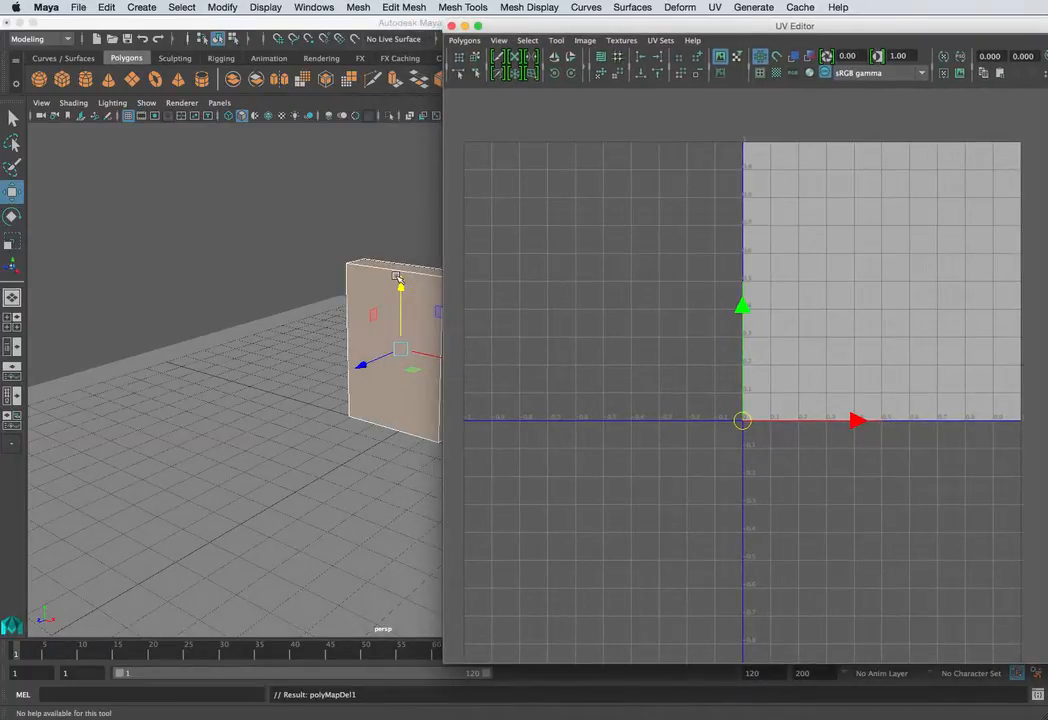
- Return the box to object mode, select it and freeze its transformations
left_click(364, 237)
right_click_drag(381, 263, 410, 253)
left_click(383, 278)
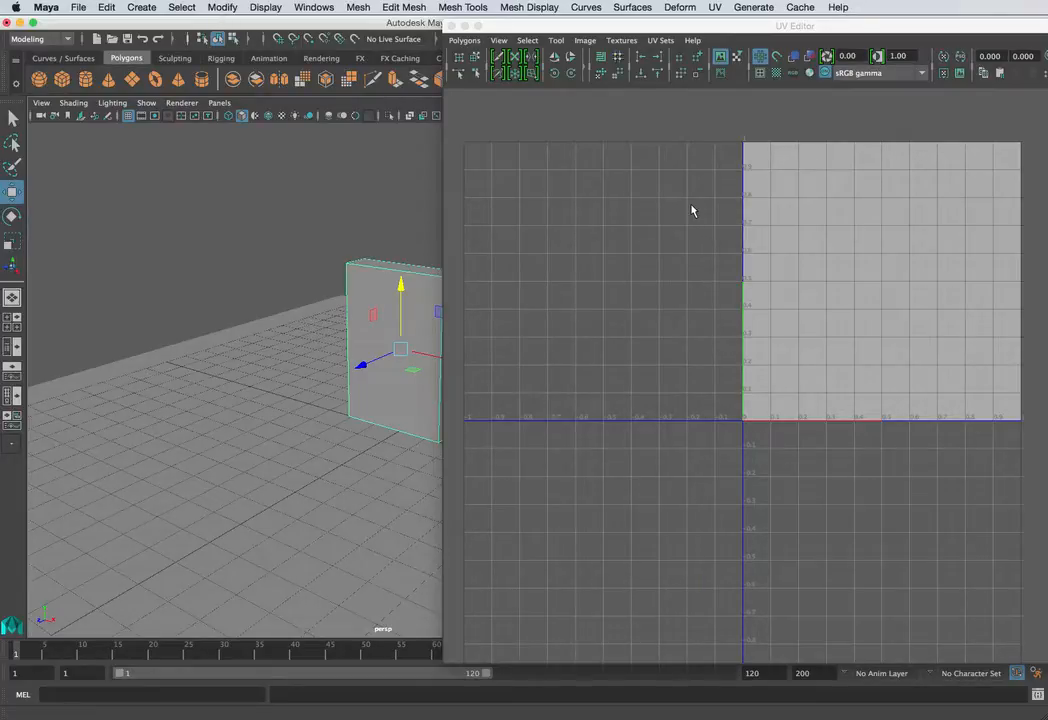
left_click(222, 7)
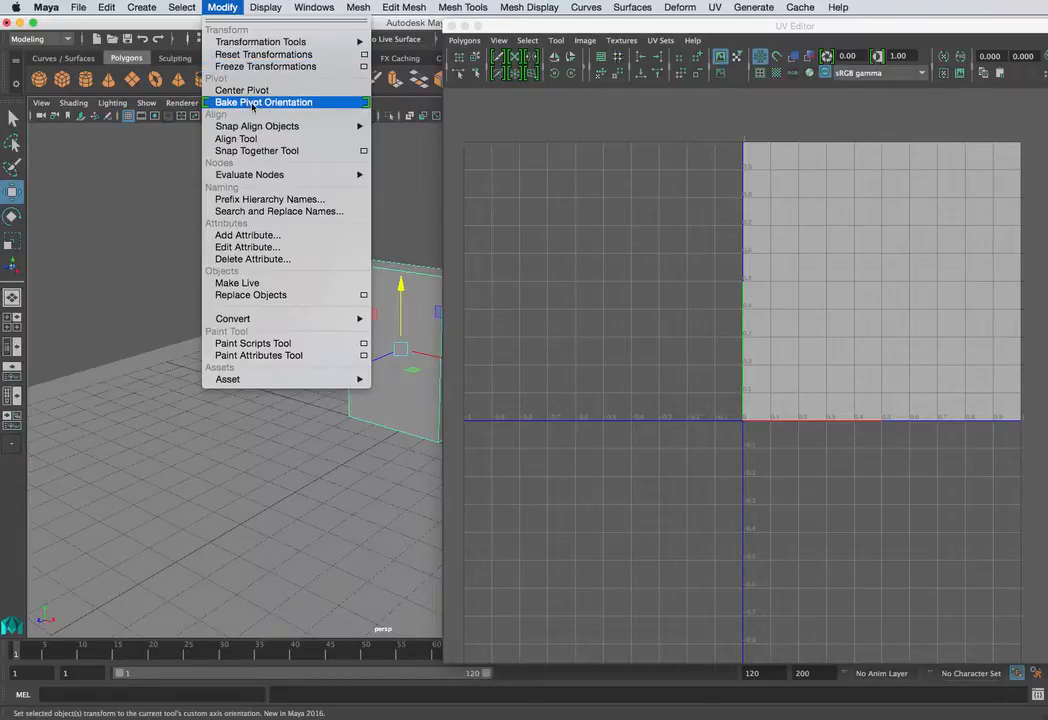
left_click(246, 67)
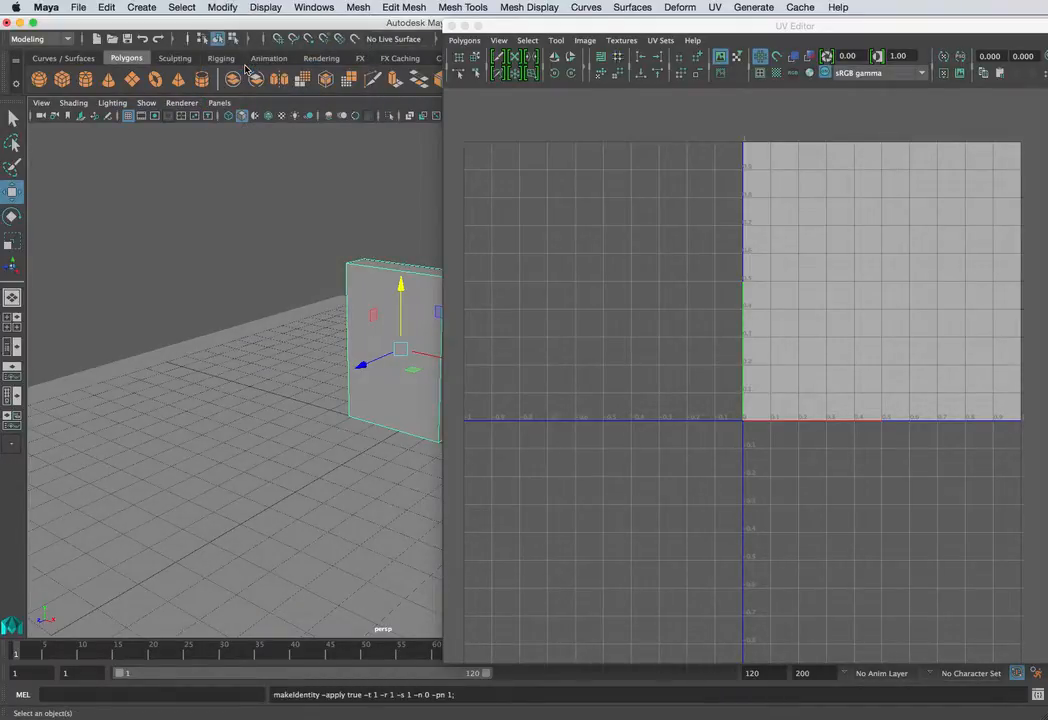
- Apply Automatic UV mapping to the box and reposition the UV Editor window to compare layout and model
left_click_drag(598, 31, 564, 28)
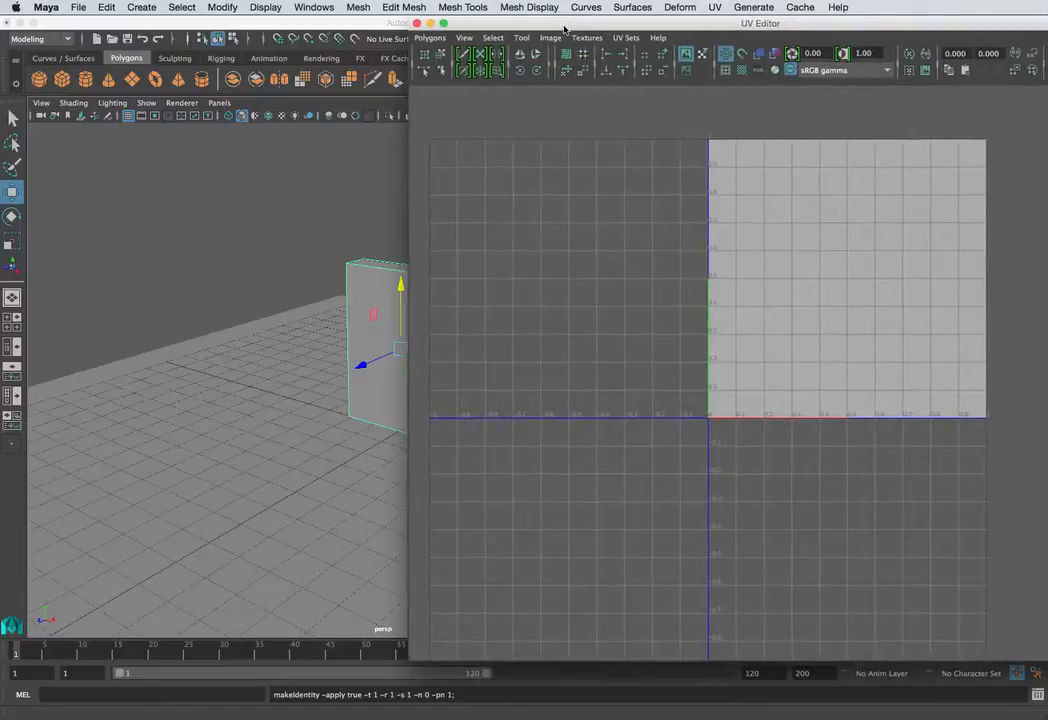
left_click(716, 7)
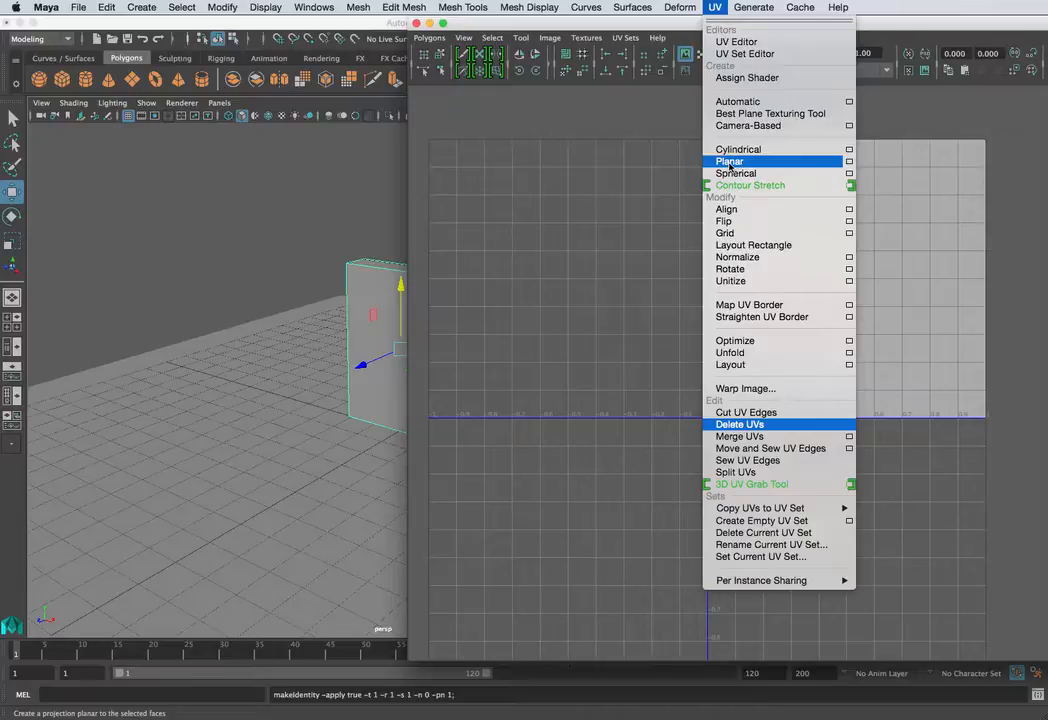
left_click(754, 103)
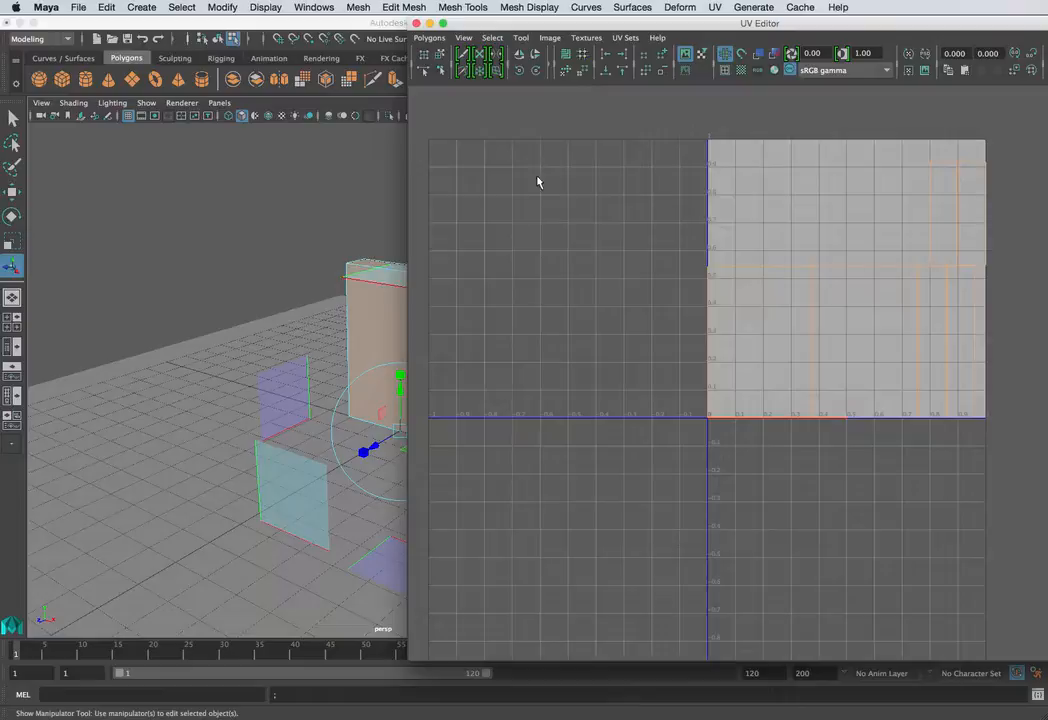
left_click_drag(460, 22, 587, 22)
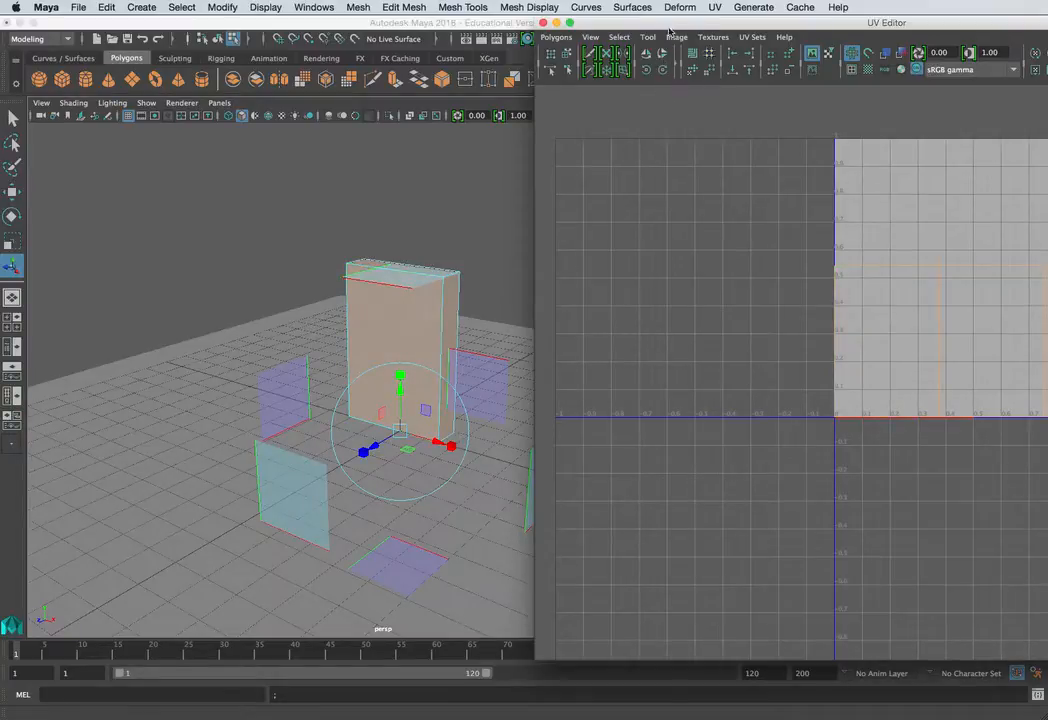
left_click_drag(672, 25, 452, 25)
- Switch to face selection in the UV Editor and examine which side of the box each UV face belongs to
right_click_drag(770, 298, 765, 334)
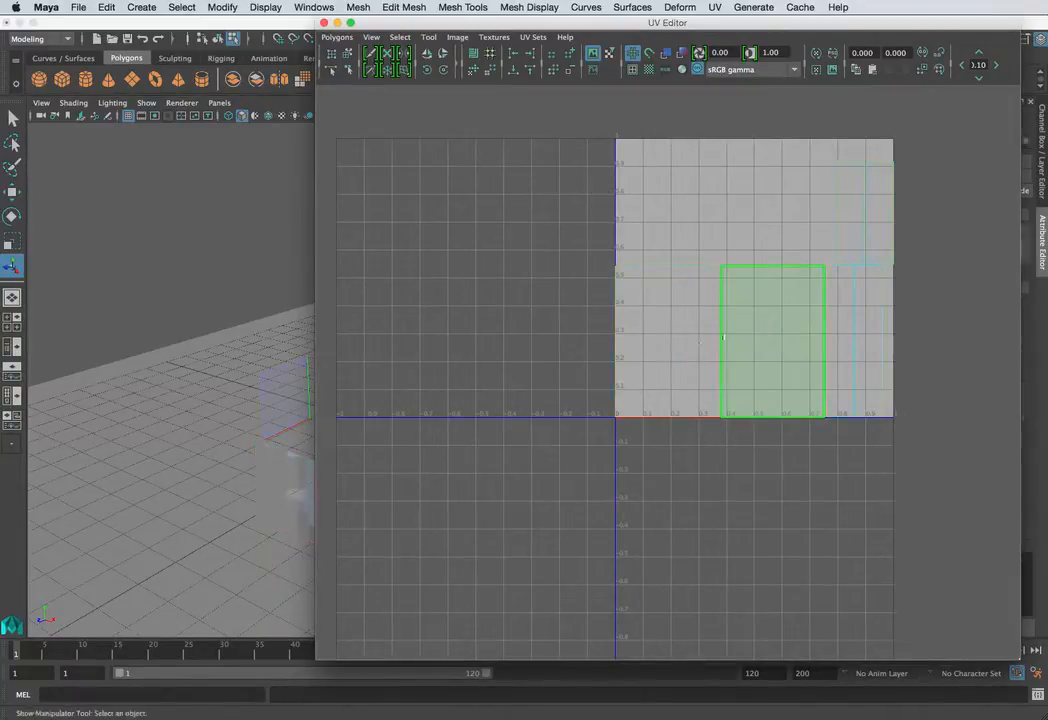
left_click_drag(555, 27, 673, 27)
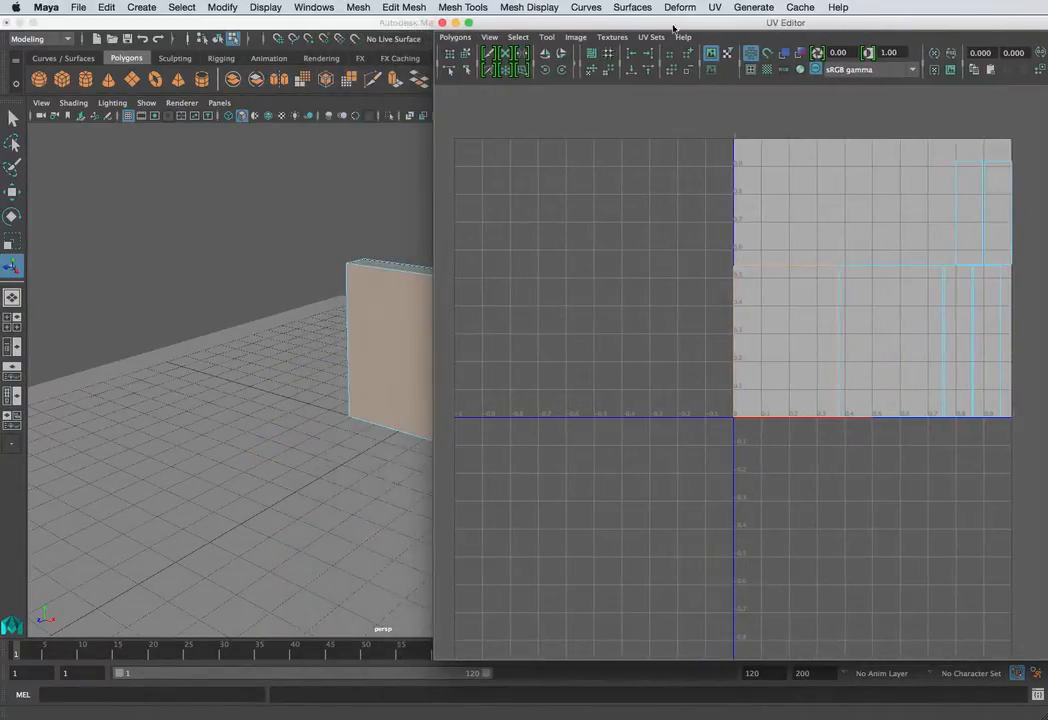
left_click(923, 326)
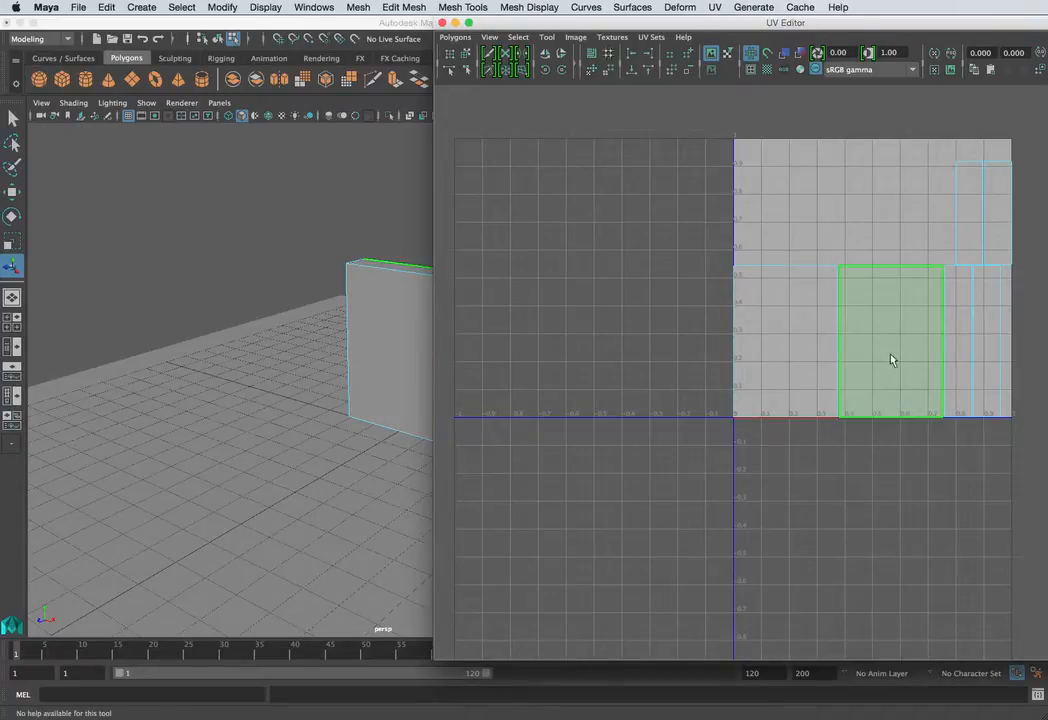
right_click_drag(996, 254, 994, 283)
left_click(986, 251)
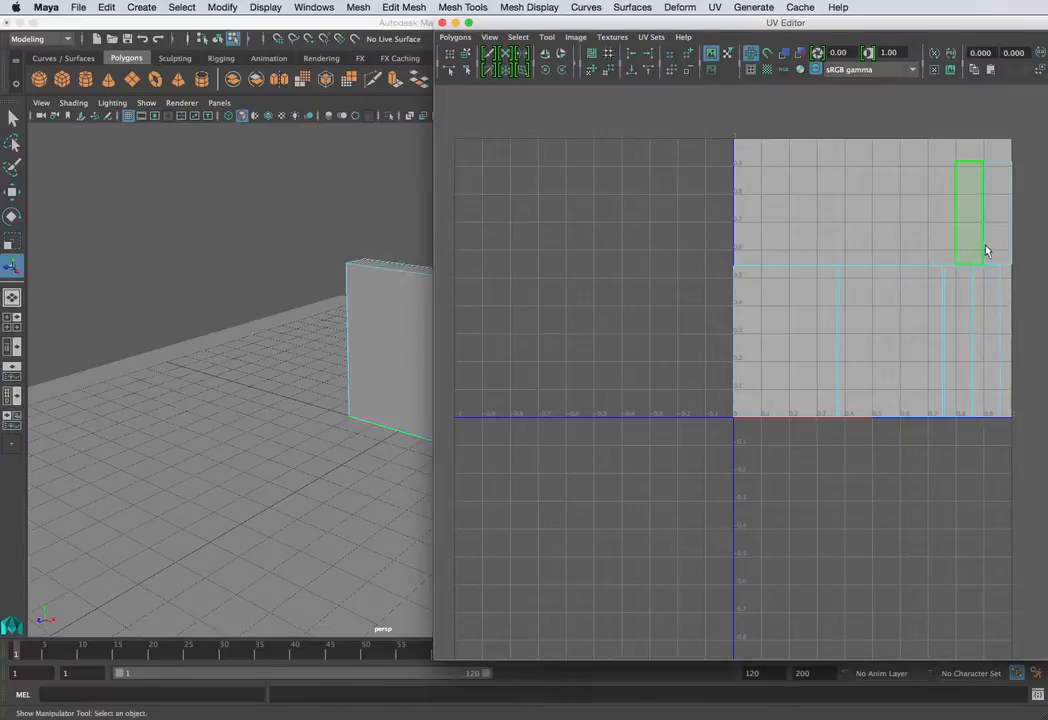
left_click(785, 326)
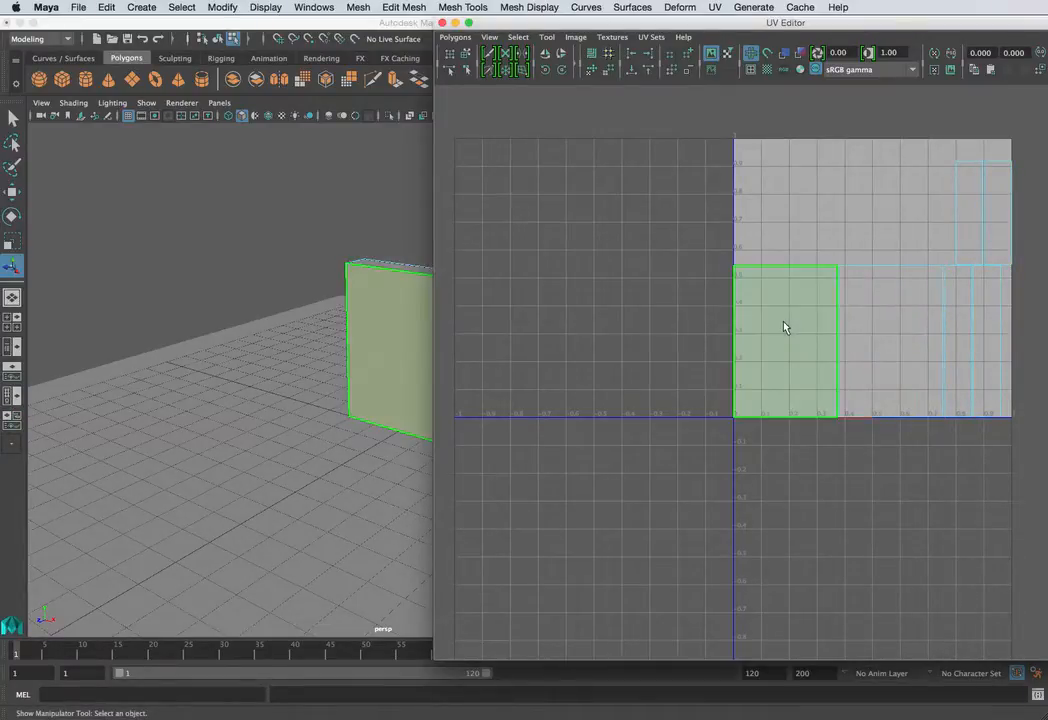
left_click(723, 229)
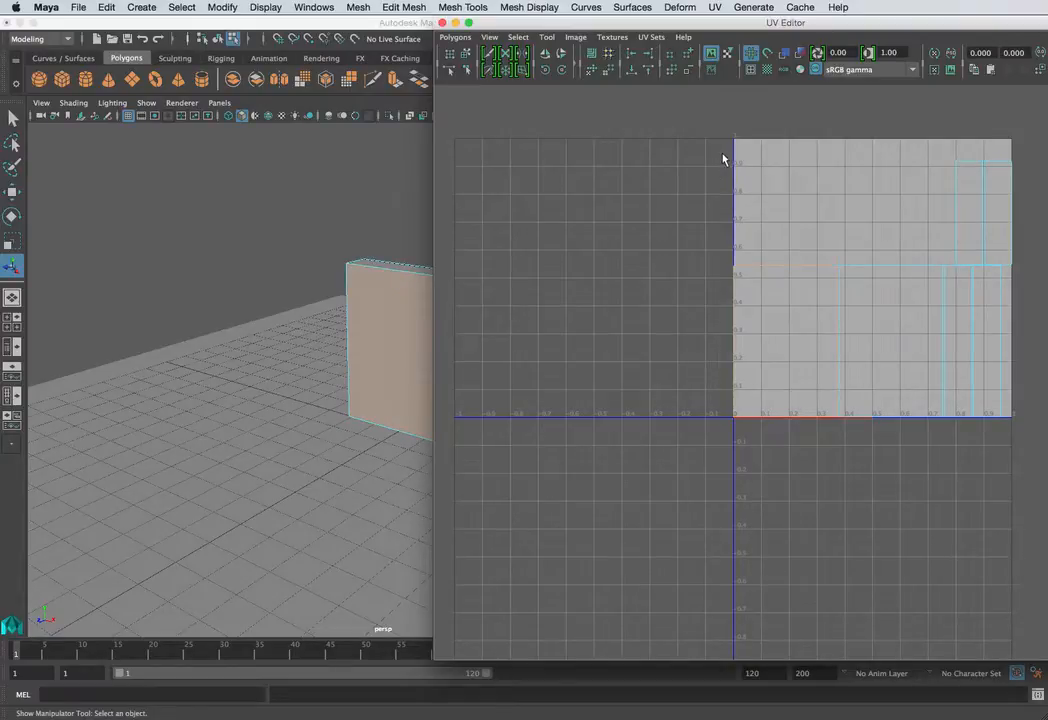
- Select all the UV faces of the box and open the UV Snapshot settings
left_click_drag(723, 149, 1016, 410)
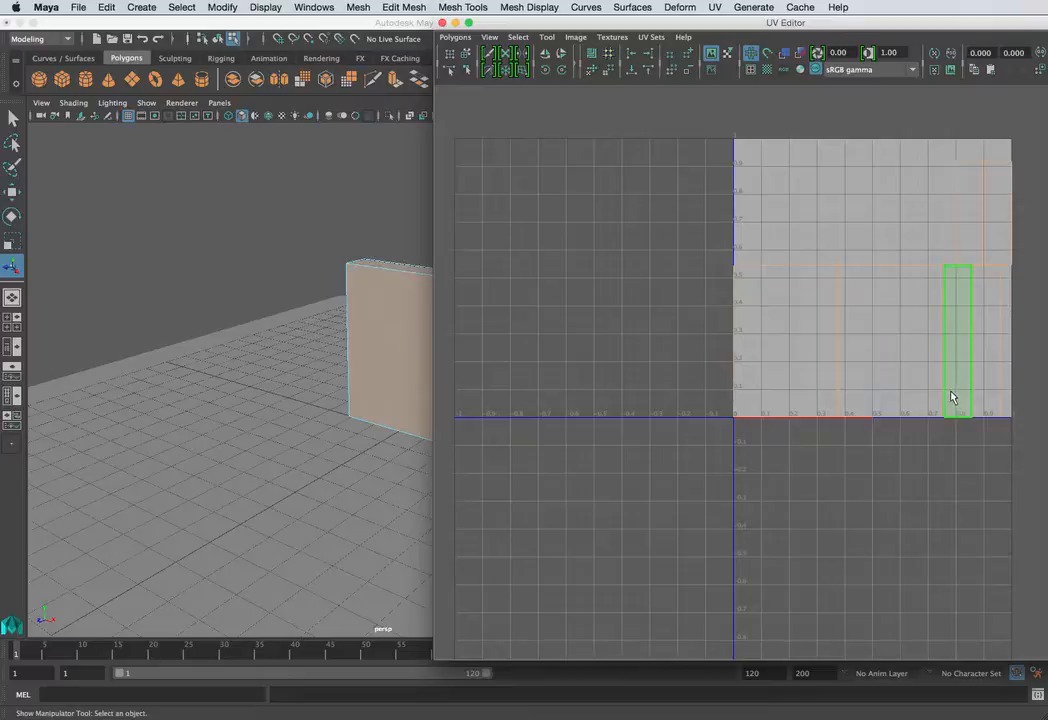
left_click_drag(935, 22, 856, 22)
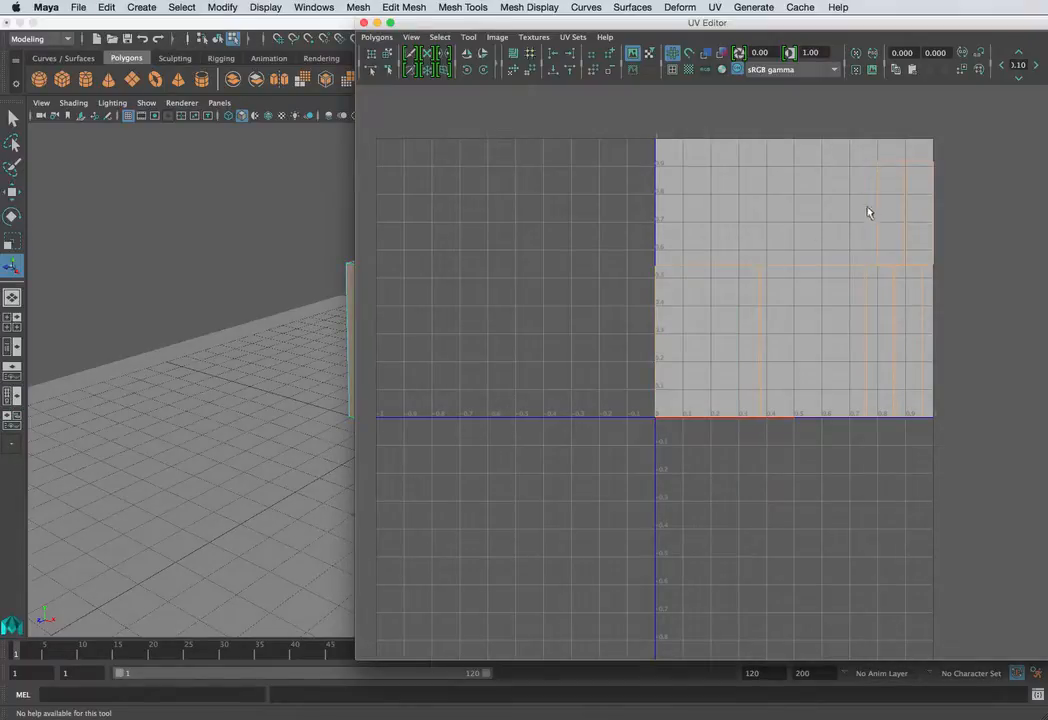
left_click(380, 38)
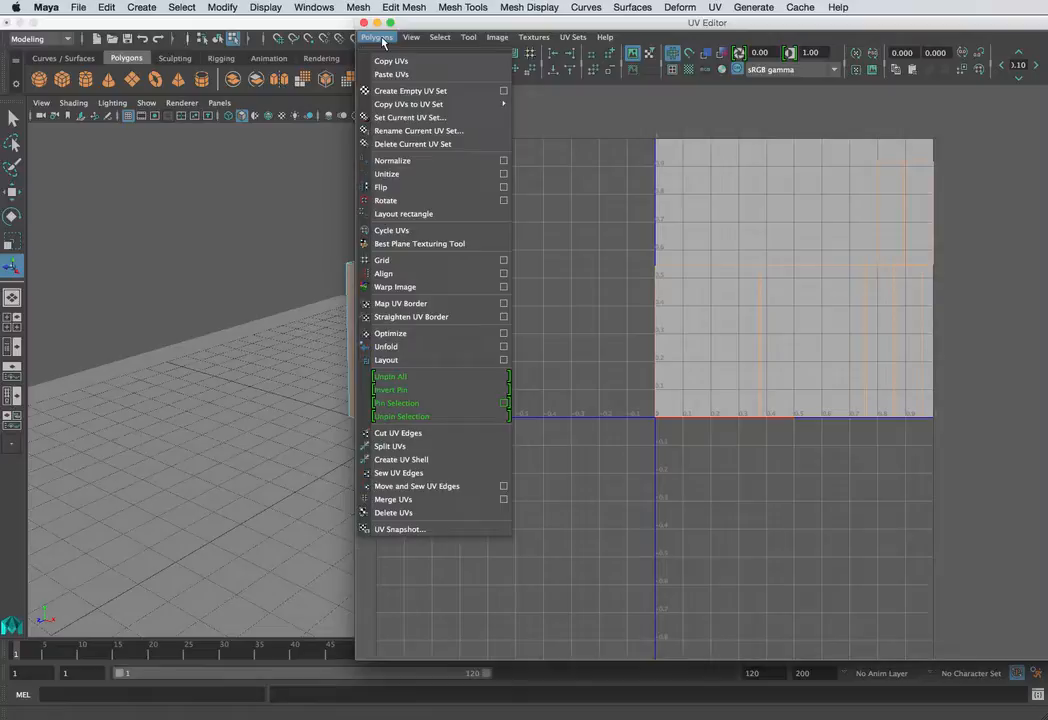
left_click(405, 529)
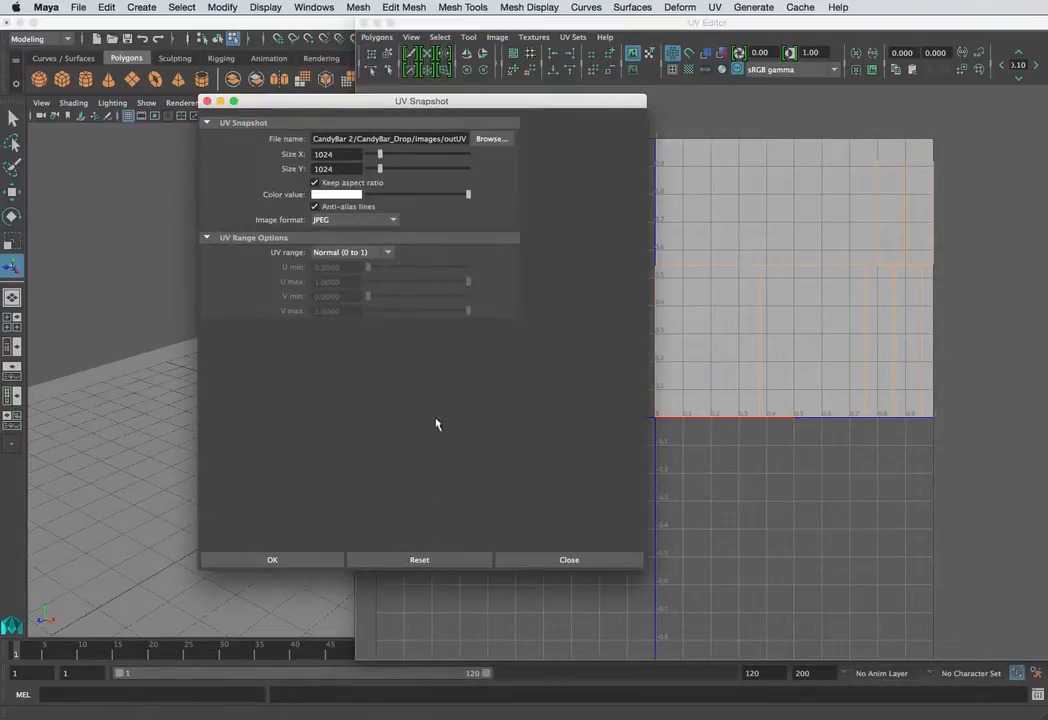
- Set the snapshot's output file to B_Map1 on the Desktop
left_click(489, 140)
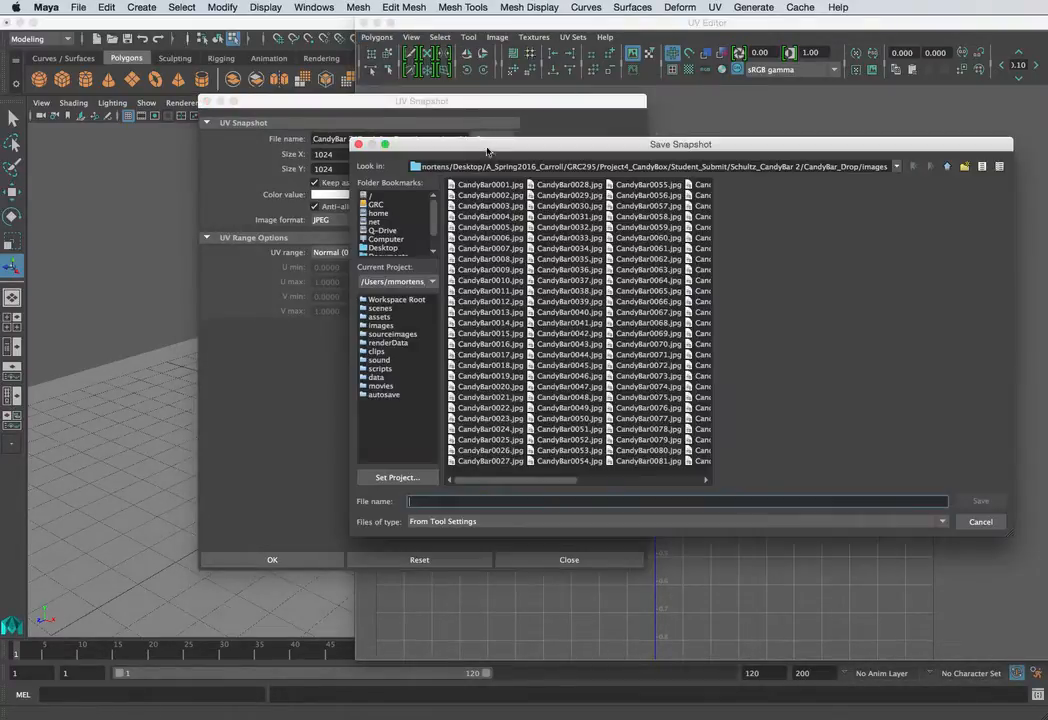
left_click(379, 248)
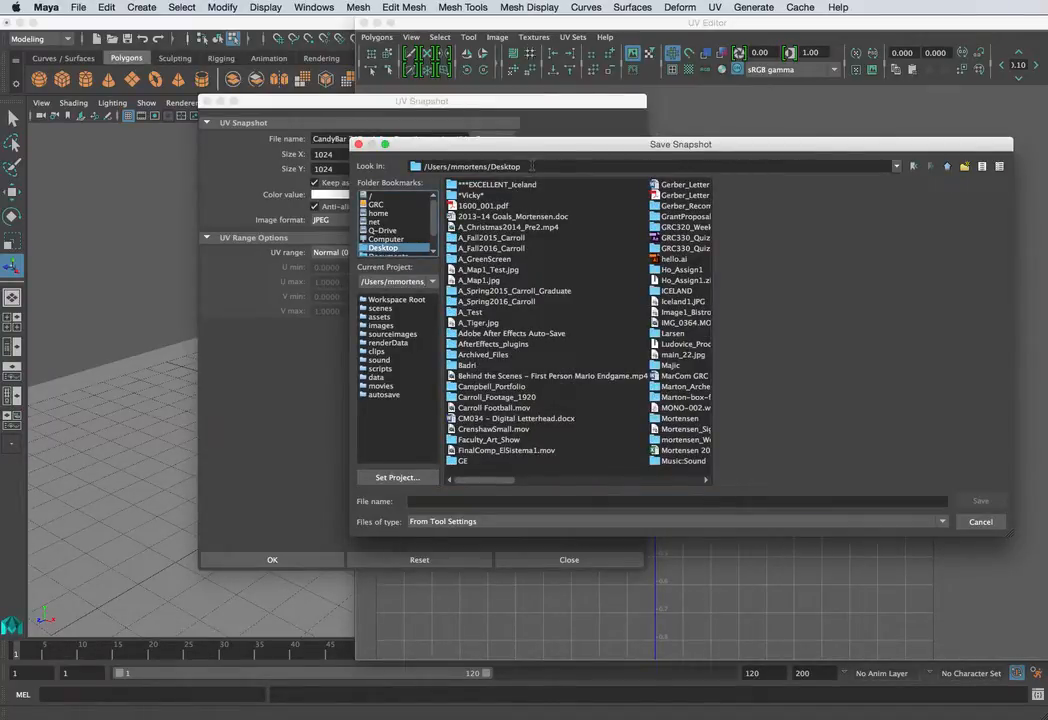
left_click(418, 501)
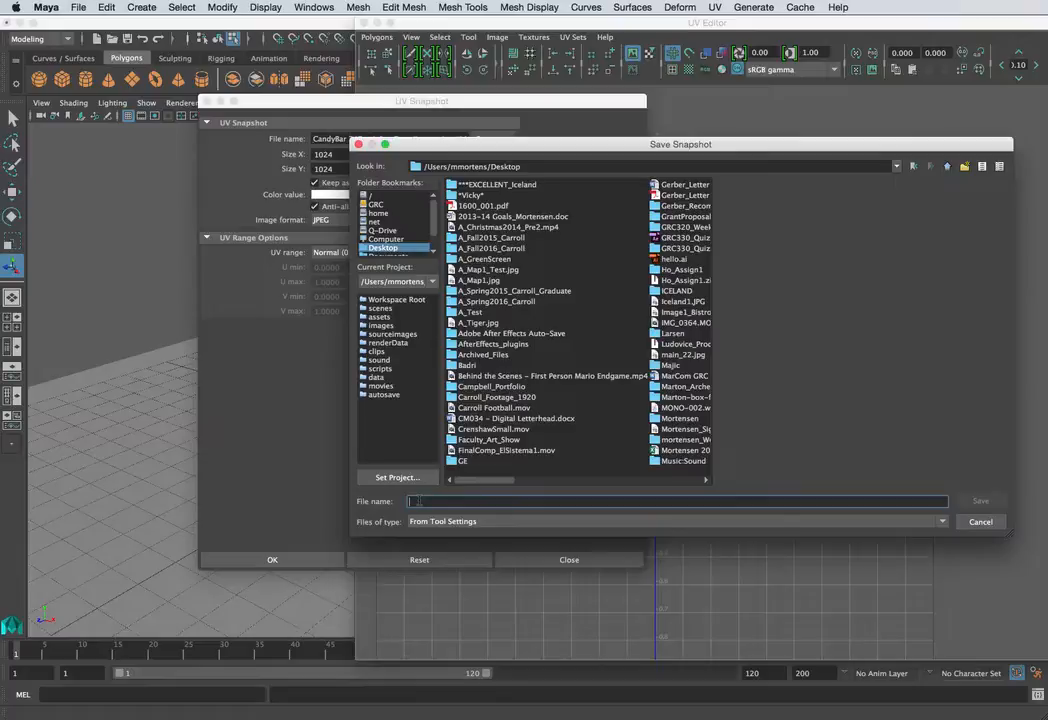
type("B")
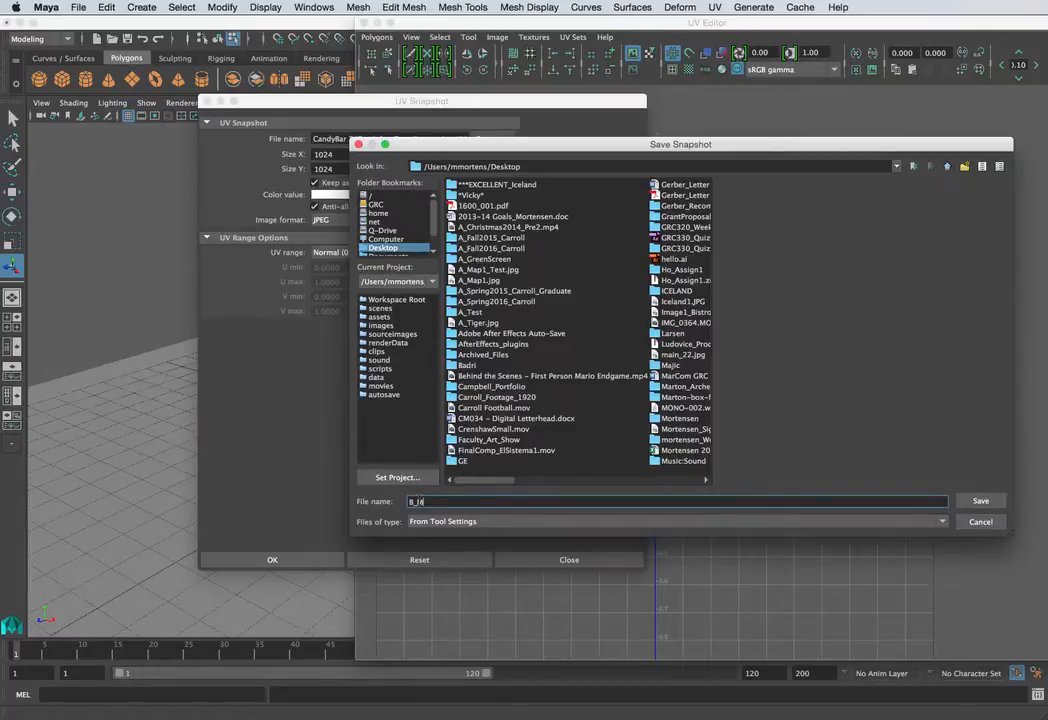
type("_Map1")
left_click(980, 500)
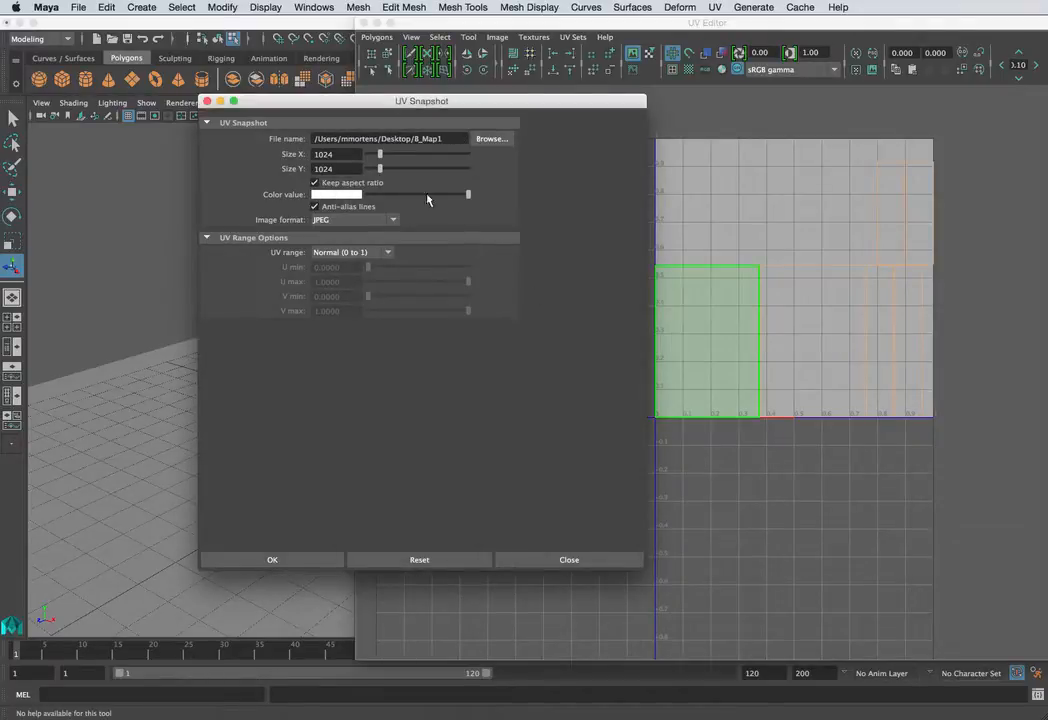
- Export the UV snapshot as a JPEG with a size of 1024 by 1024
double_click(322, 154)
key("Tab")
left_click(304, 561)
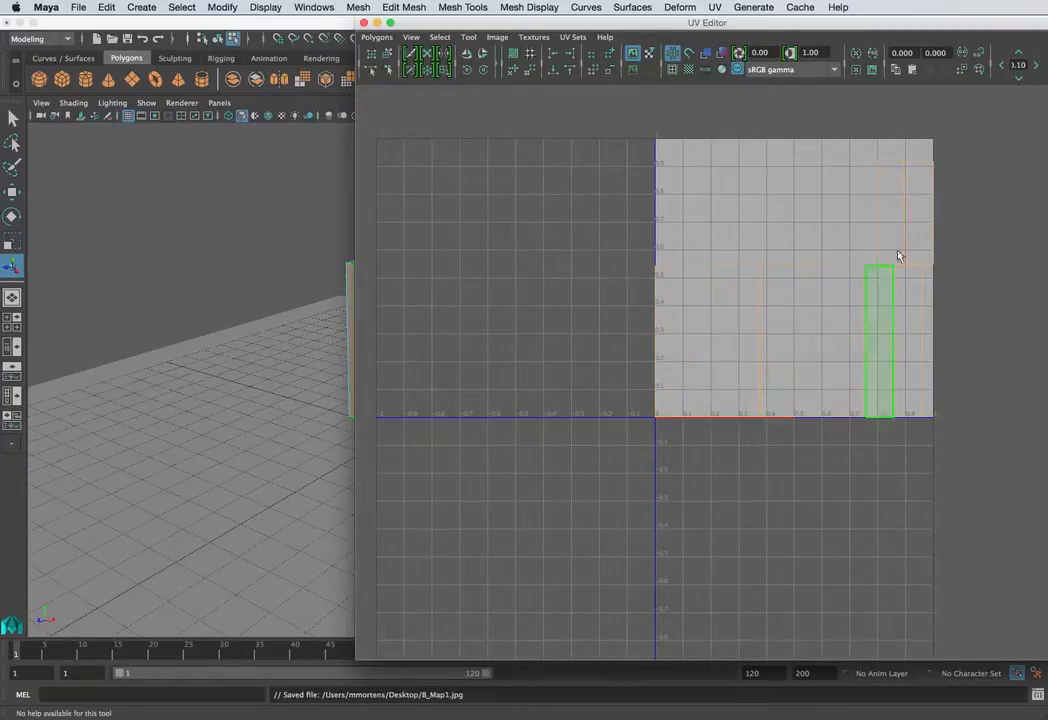
- Switch to Photoshop and close the A_Map1.jpg document without saving its changes
left_click_drag(898, 255, 887, 180)
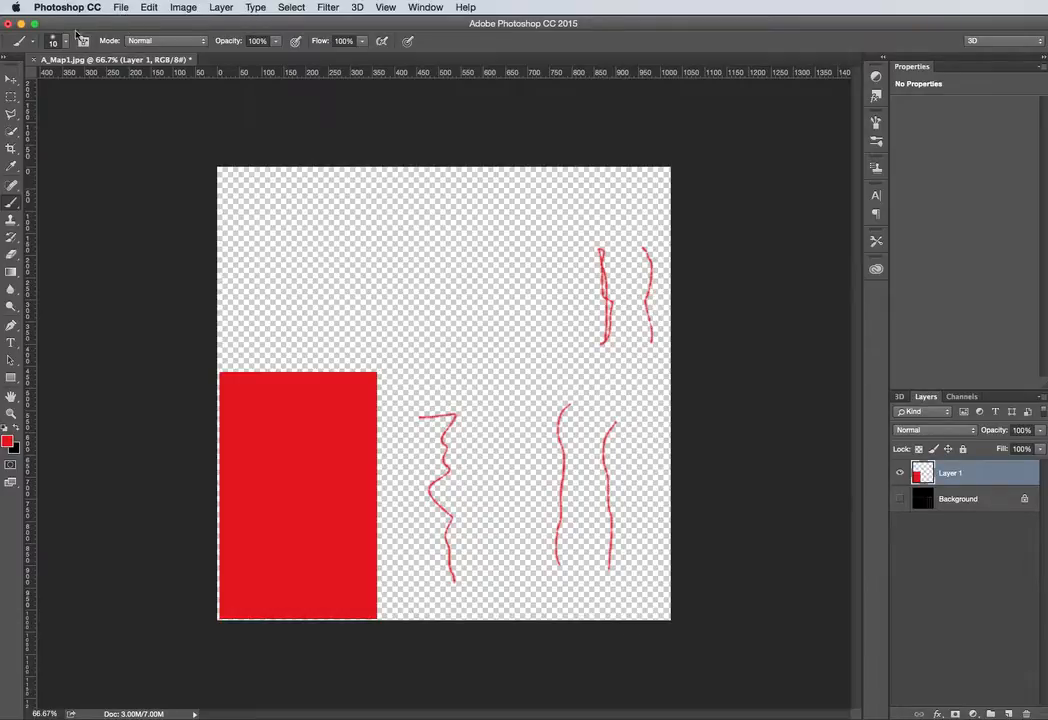
left_click(33, 62)
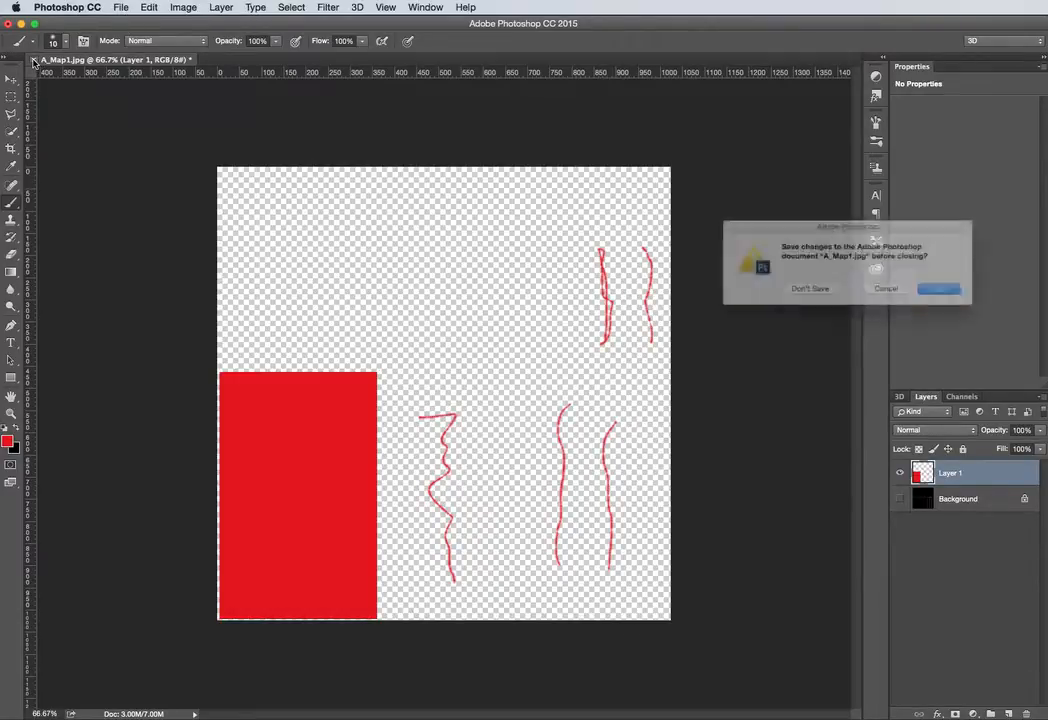
left_click(740, 294)
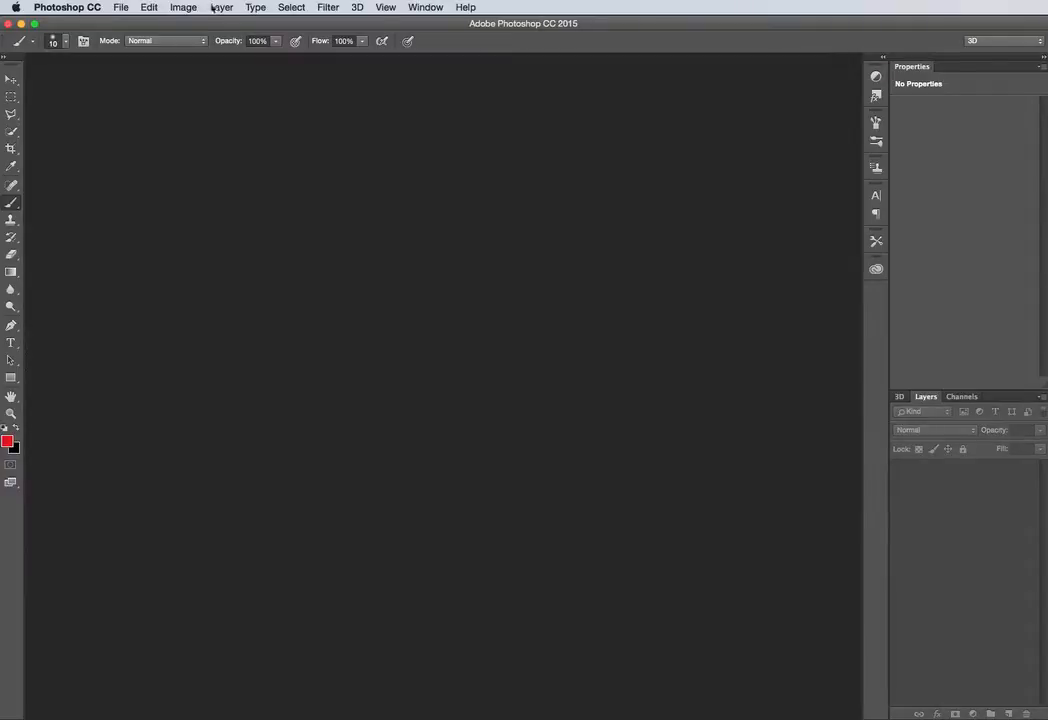
- Open B_Map1.jpg from the Desktop
left_click(120, 7)
left_click(148, 37)
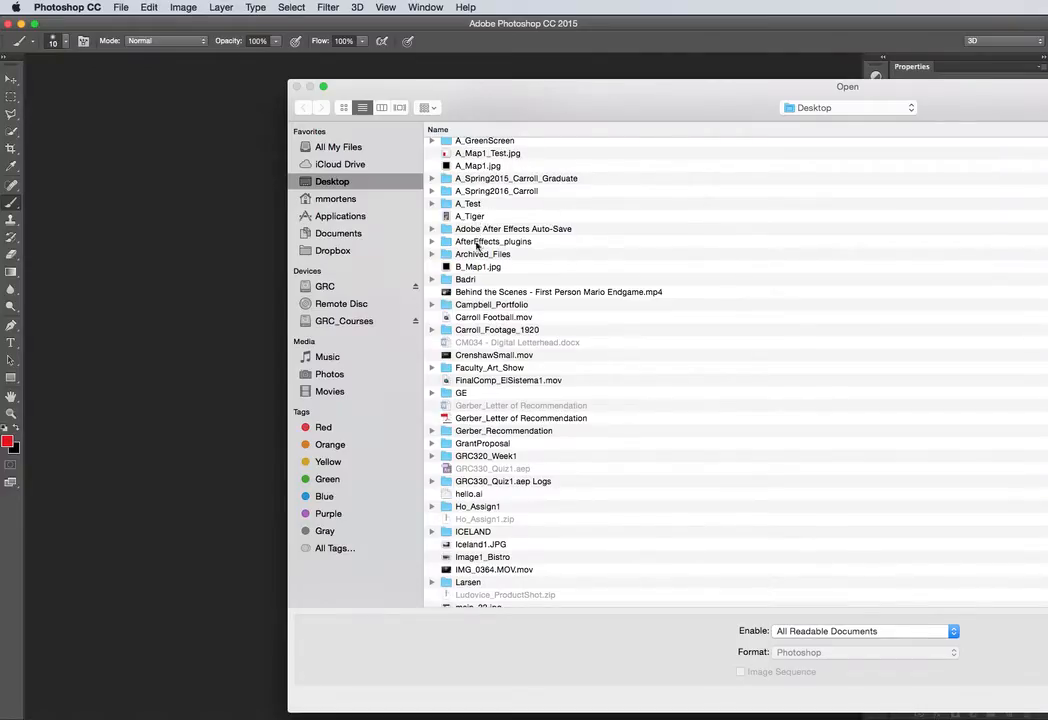
left_click(466, 266)
left_click_drag(480, 97, 280, 38)
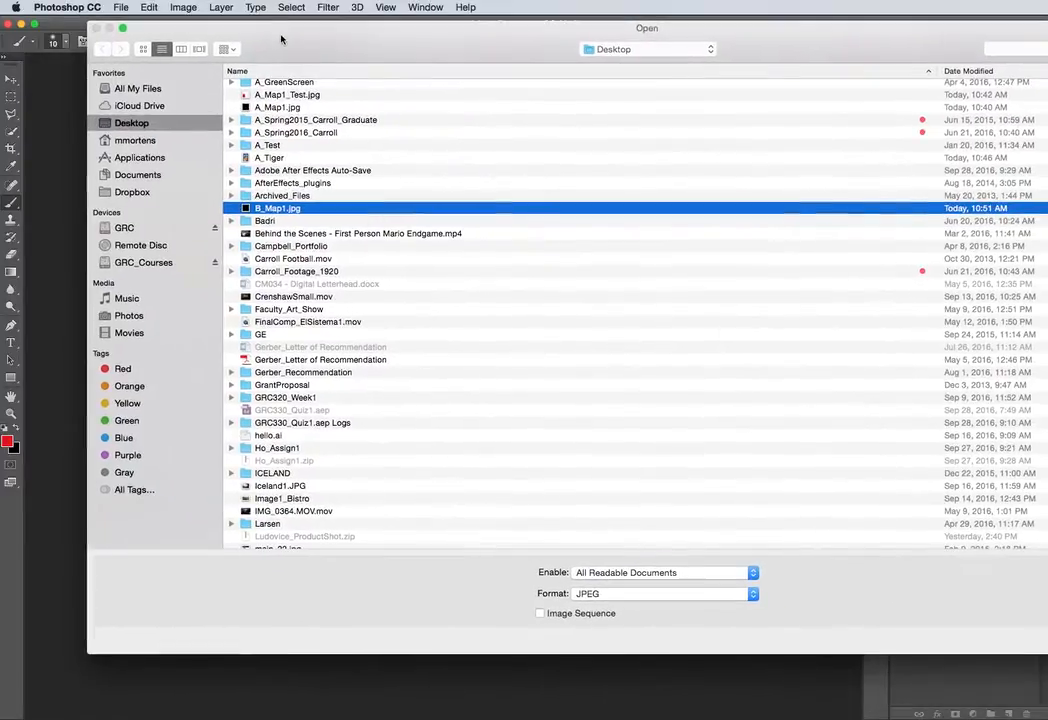
key("Return")
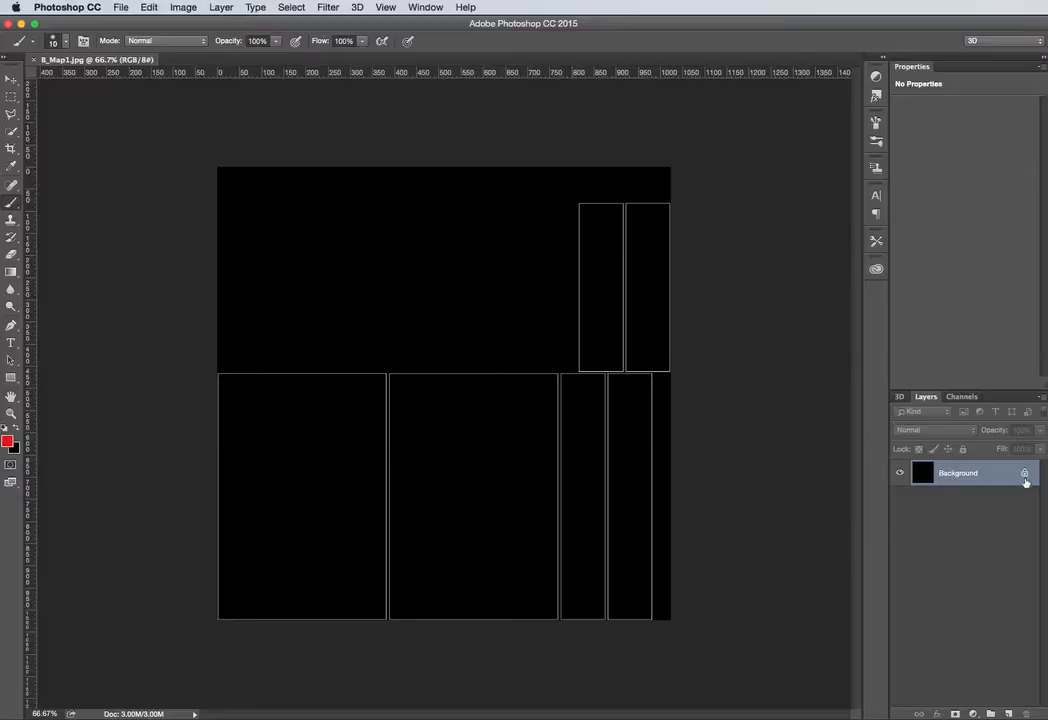
- Add a new layer and paint a freehand red brush stroke inside the second large UV rectangle
left_click(1009, 713)
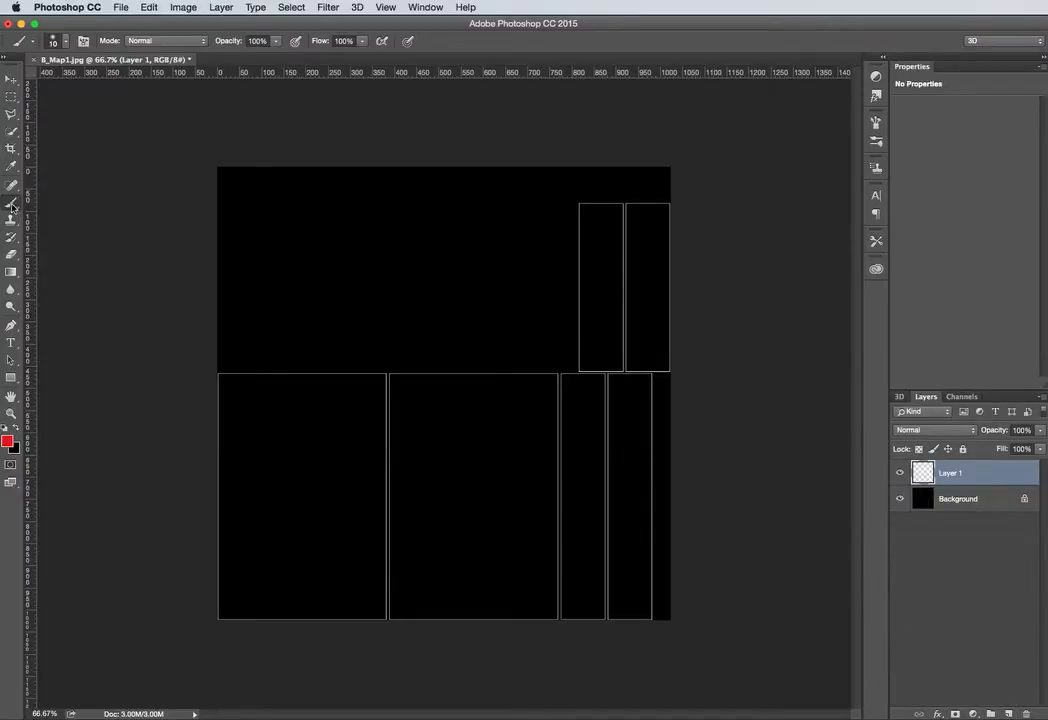
left_click_drag(505, 400, 499, 562)
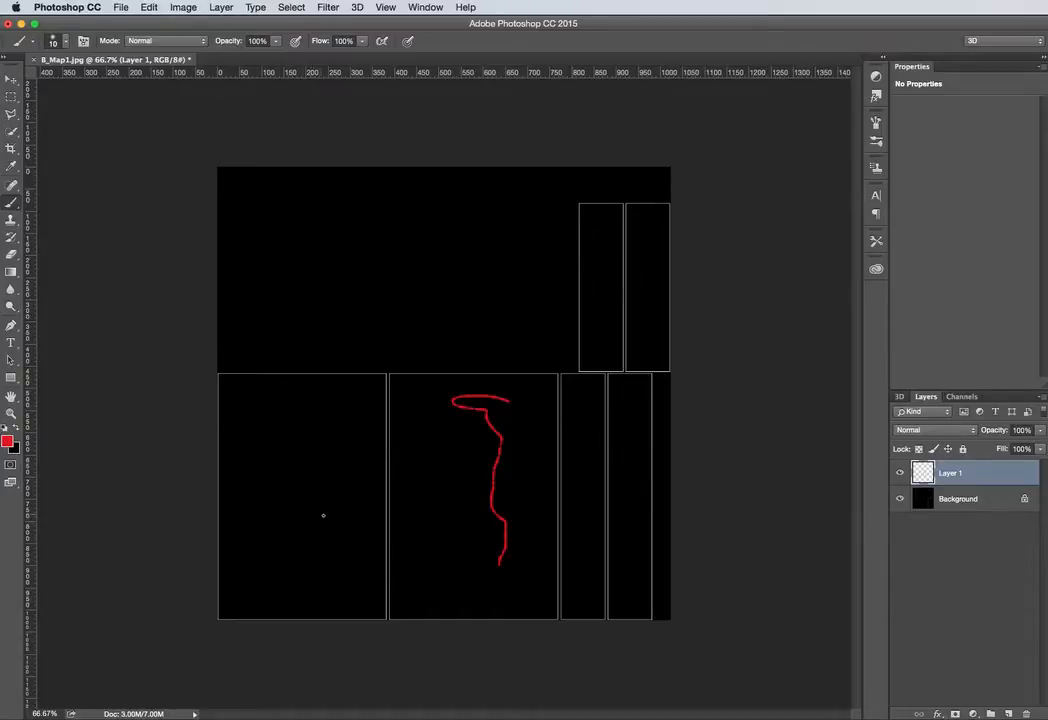
- Open A_Tiger.jpg from the Desktop and copy its whole image into B_Map1.jpg as a new layer
left_click(120, 7)
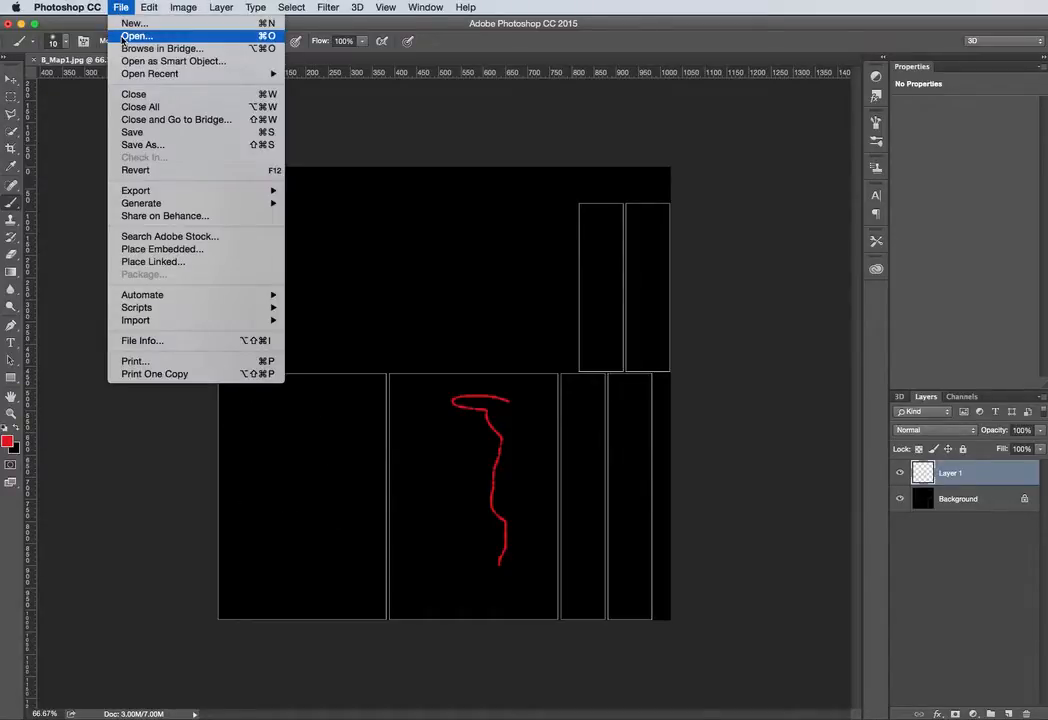
left_click(123, 36)
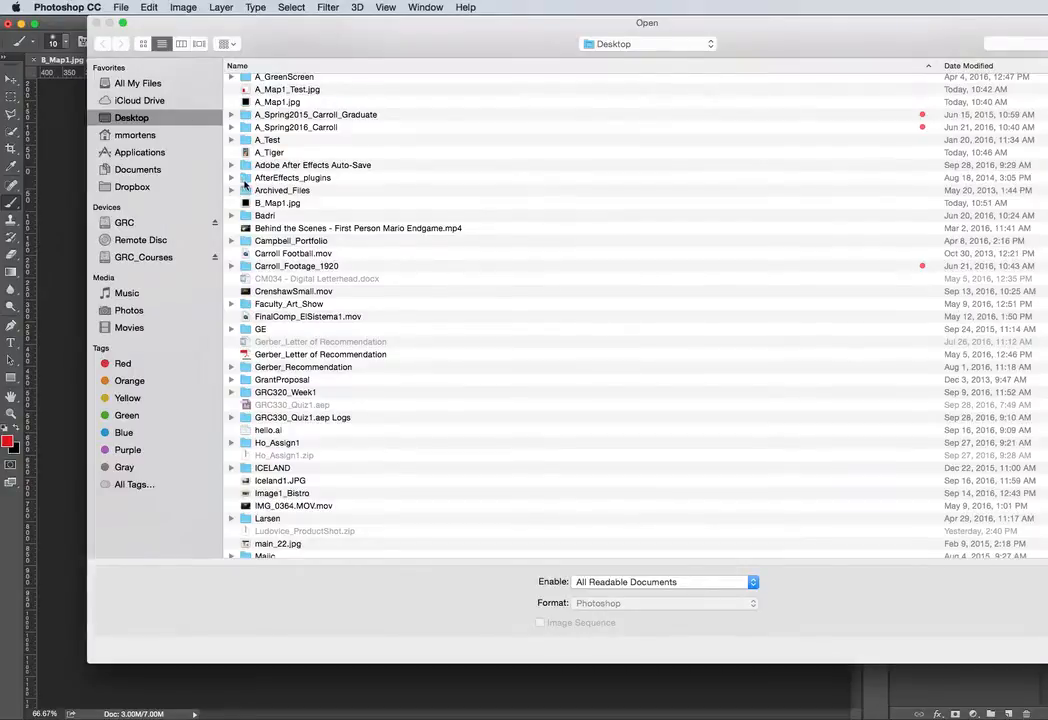
double_click(246, 152)
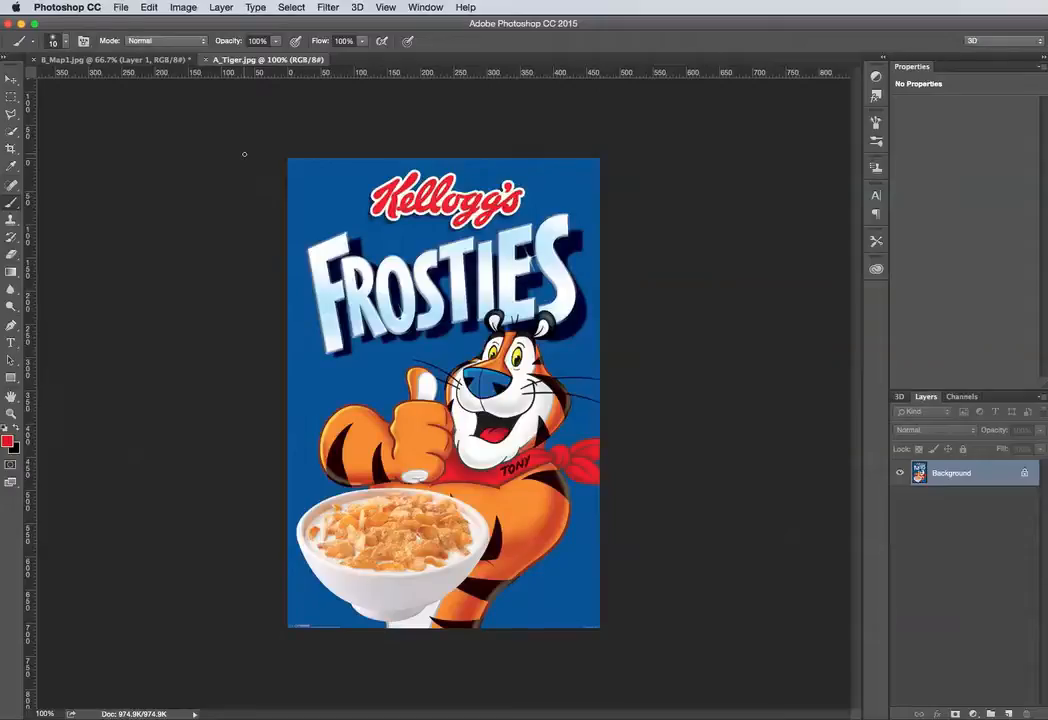
key("super+a")
left_click(152, 60)
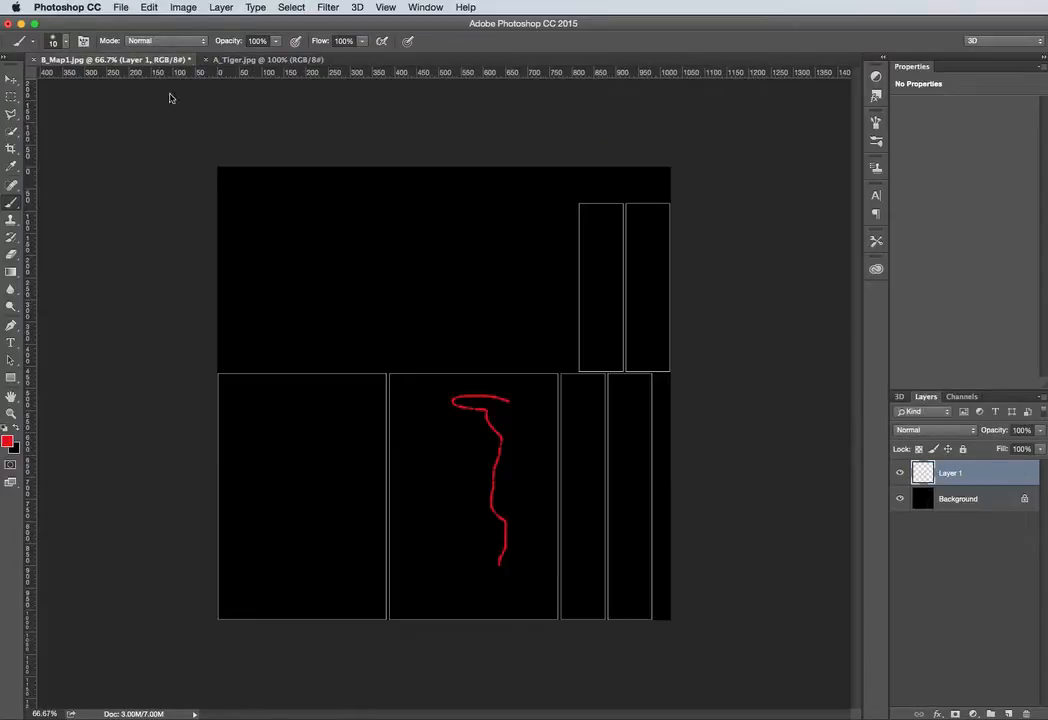
key("super+v")
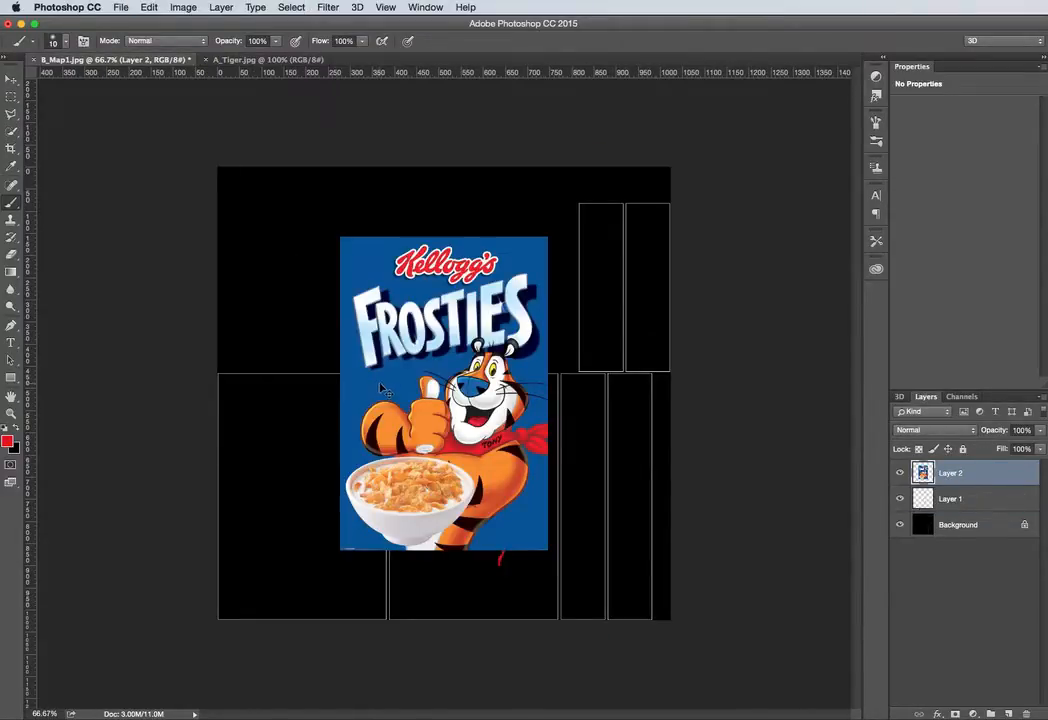
- Scale the pasted cereal image to about 81% width and 78% height and fit it over the first large UV rectangle
key("super+t")
left_click_drag(340, 237, 380, 297, "shift")
mouse_move(441, 379)
left_mouse_down()
mouse_move(318, 446)
mouse_move(278, 453)
left_mouse_up()
mouse_move(386, 626)
left_mouse_down()
mouse_move(377, 614)
mouse_move(386, 618)
left_mouse_up()
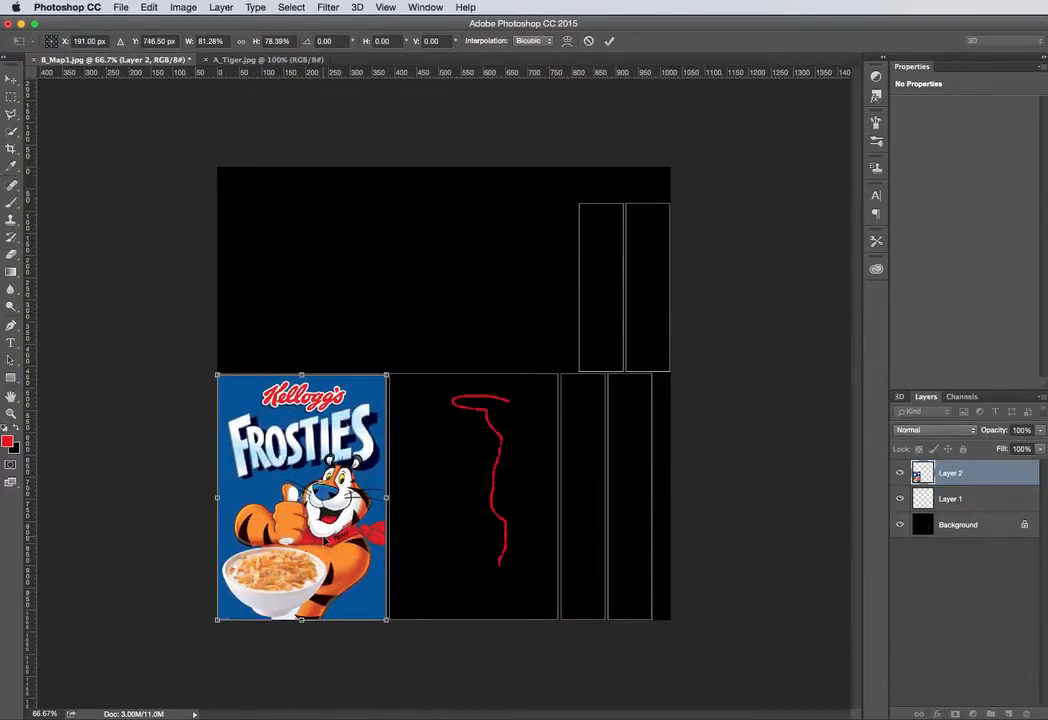
key("Return")
key("b")
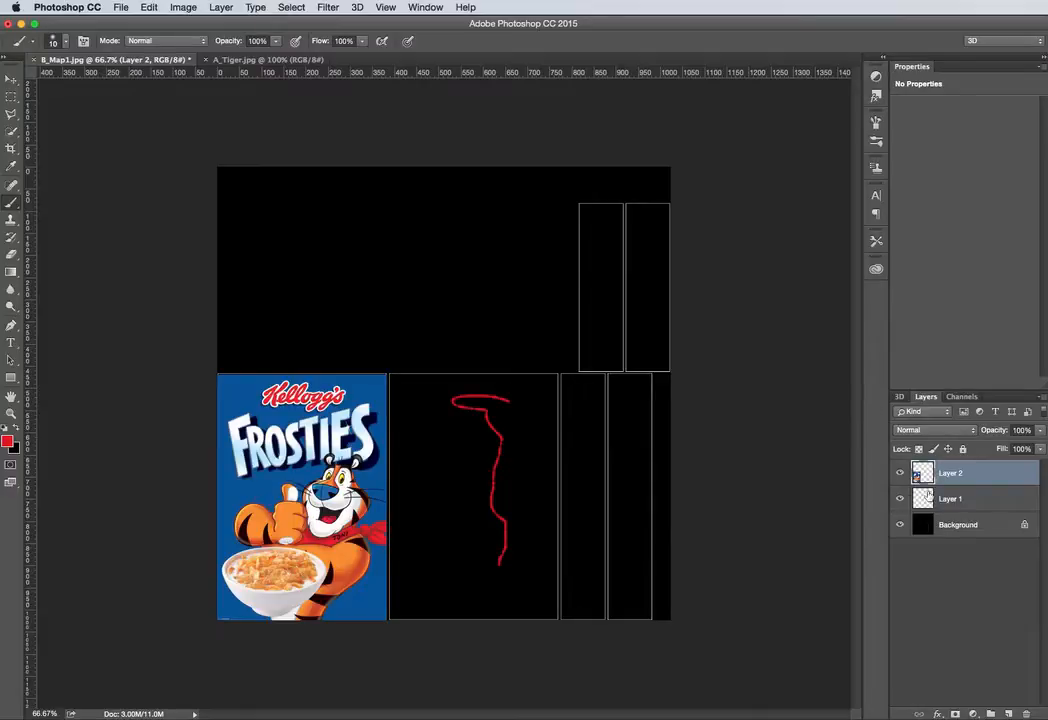
- Check Layer 2 and Layer 1 by switching them off and on, and hide the Background layer with the UV lines
left_click(899, 474)
left_click(899, 474)
left_click(898, 500)
left_click(898, 500)
left_click(899, 526)
left_click(899, 526)
left_click(899, 526)
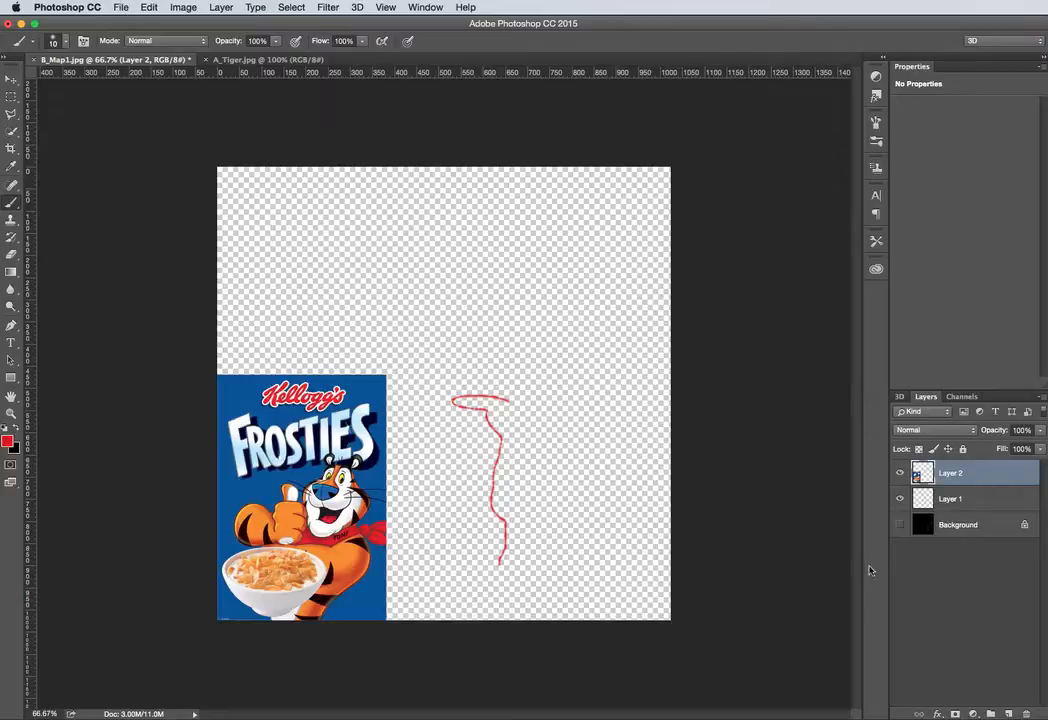
left_click(899, 526)
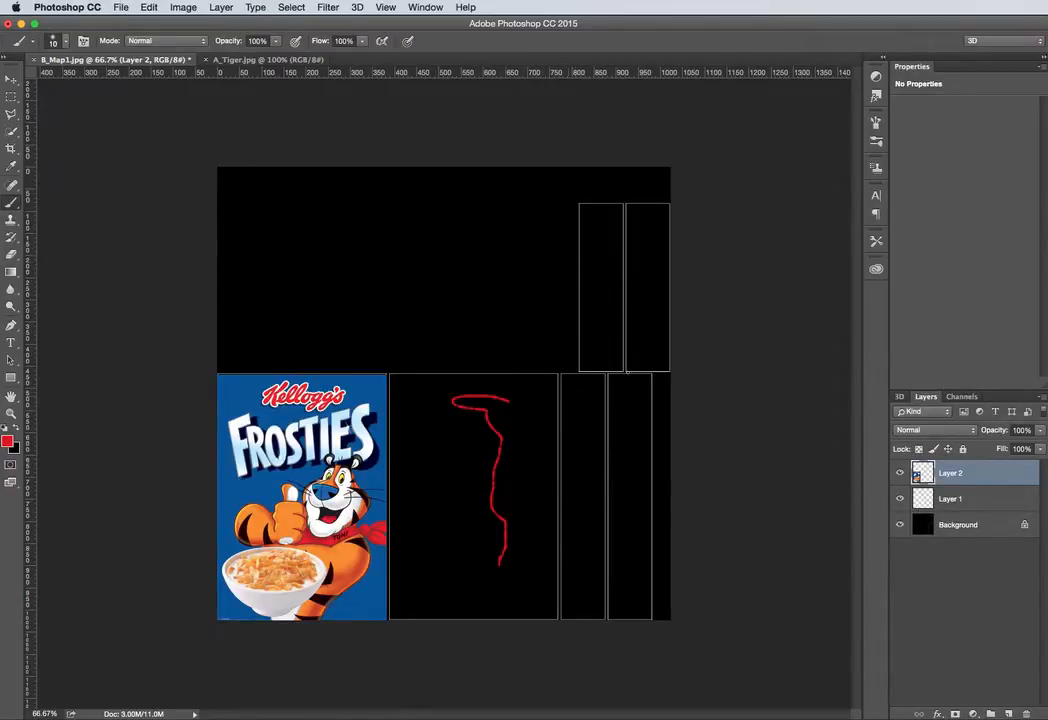
left_click(899, 526)
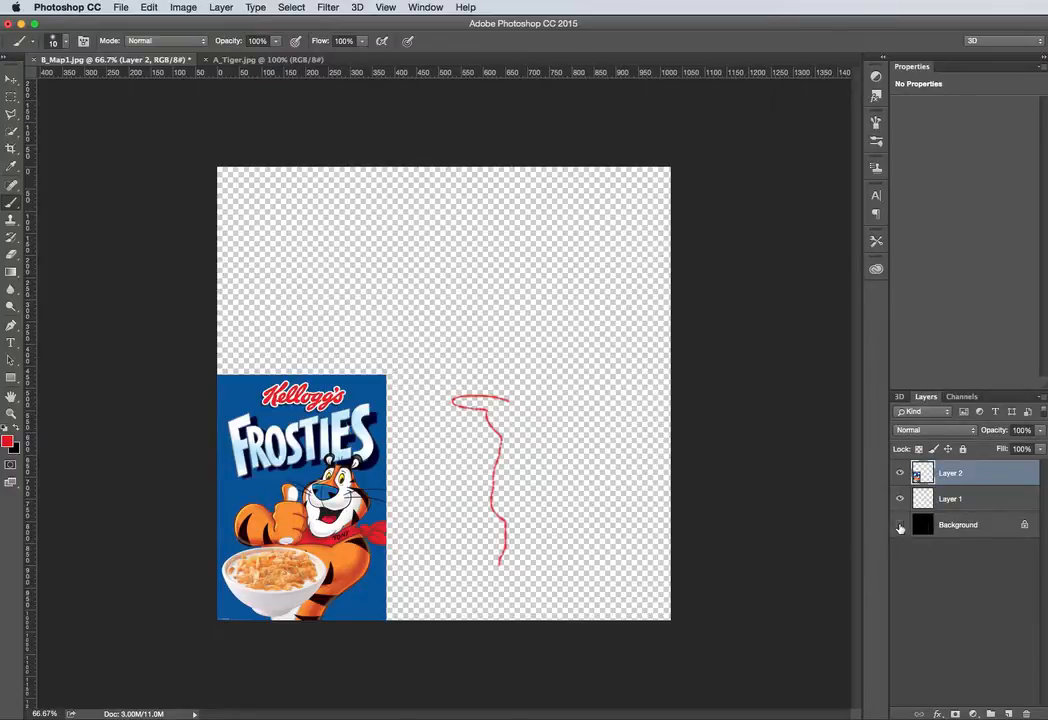
- Start an Export As of the B_Map1 document and set the file format to JPG
left_click(119, 7)
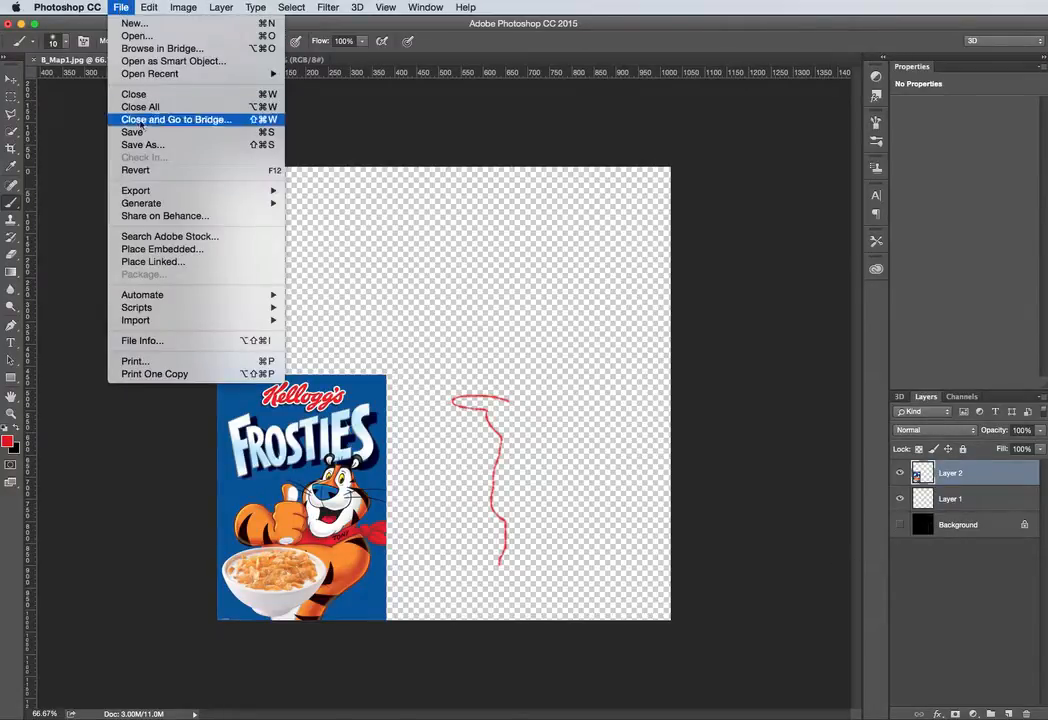
mouse_move(146, 193)
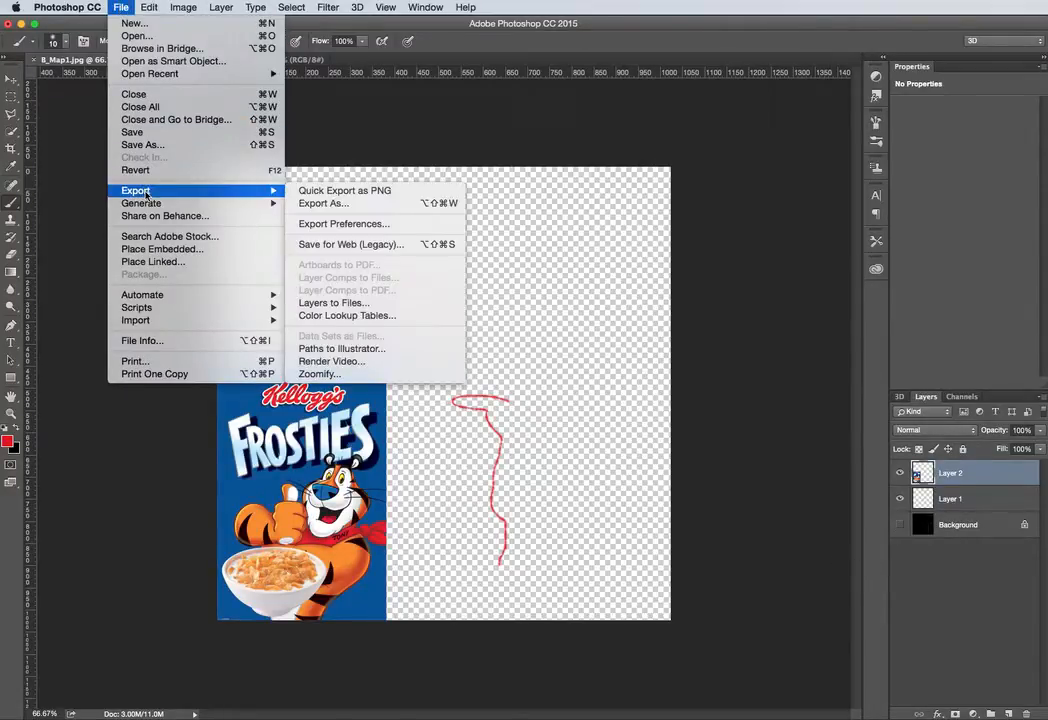
left_click(323, 203)
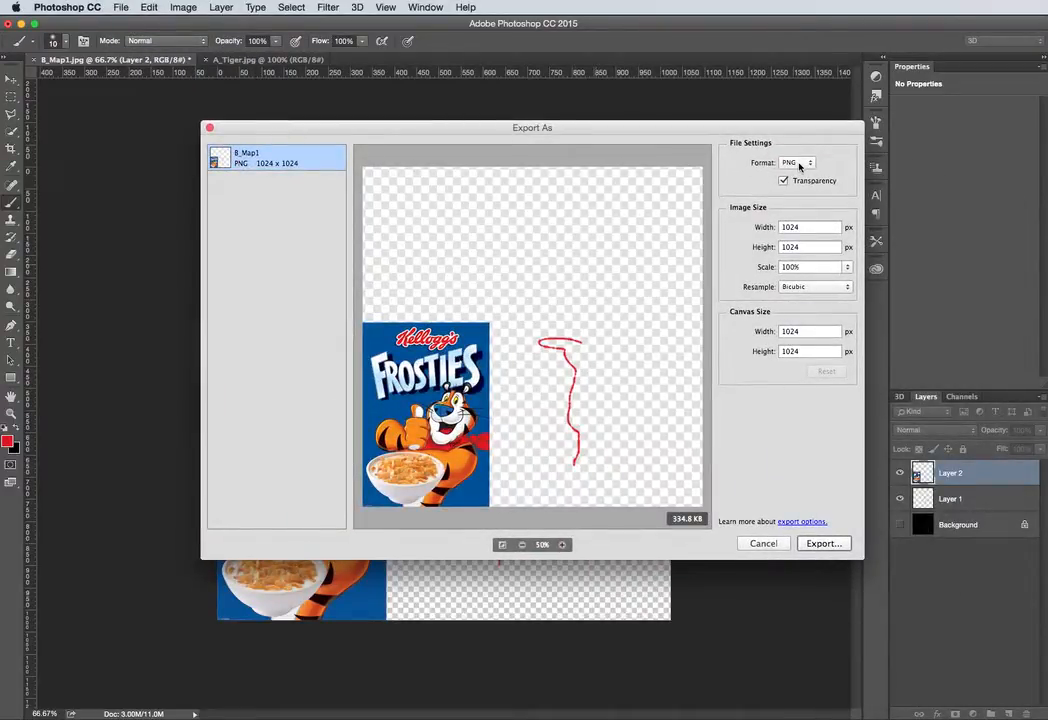
left_click(797, 163)
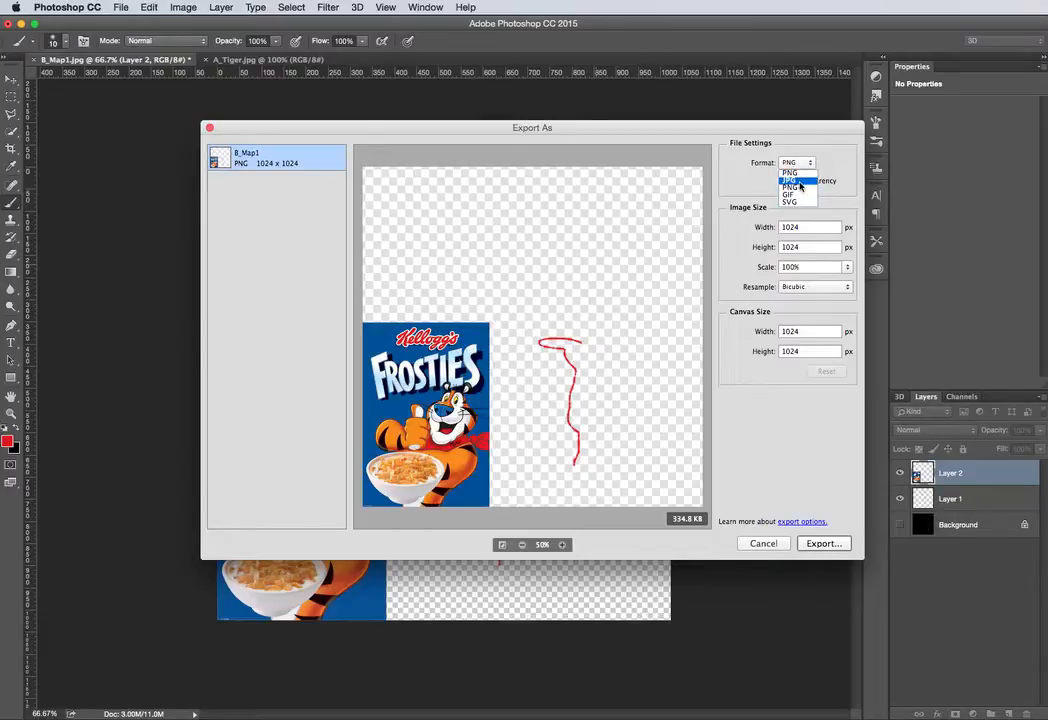
left_click(799, 181)
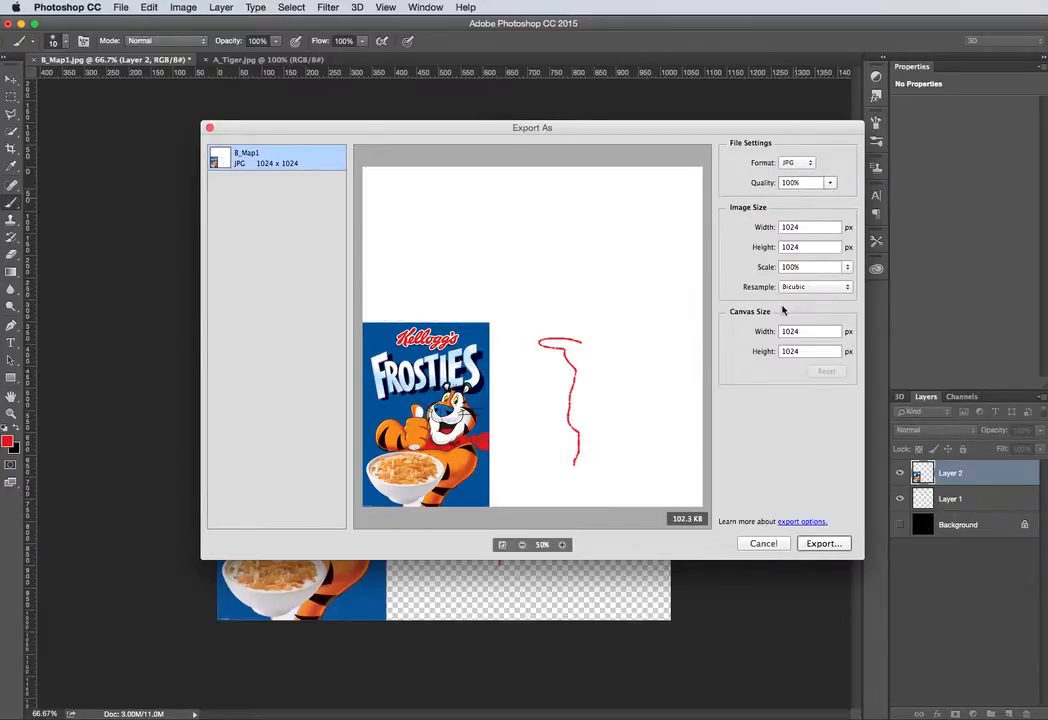
- Export the texture image to the Desktop under the name B_Map1_Test.jpg
left_click(821, 544)
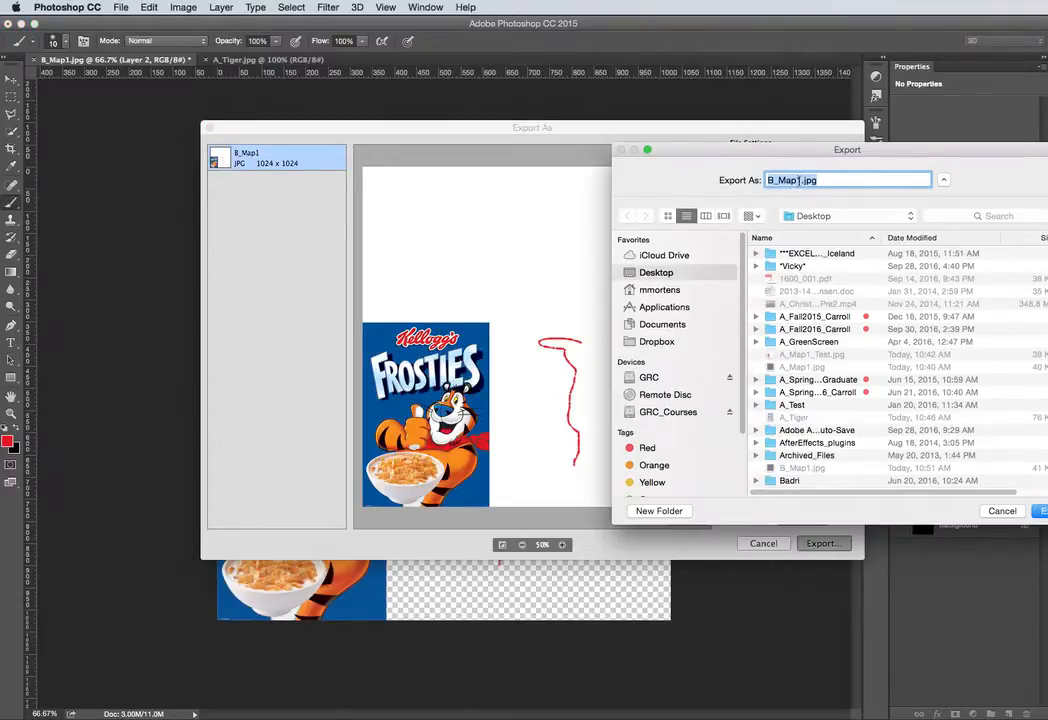
left_click(800, 180)
type("_Test")
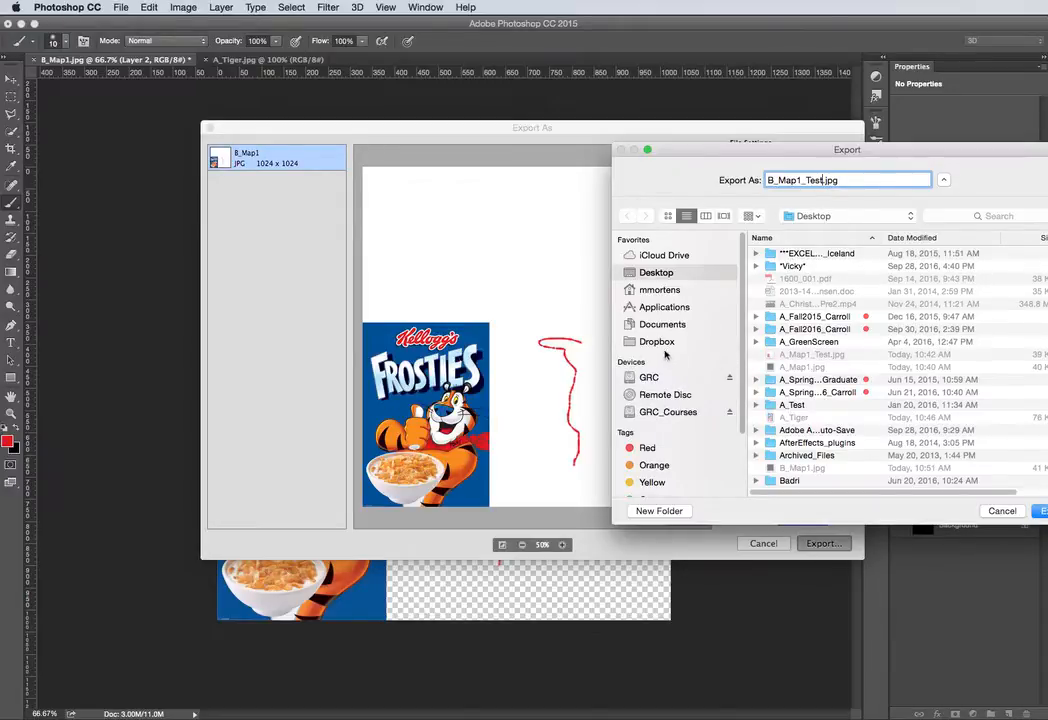
left_click(1040, 511)
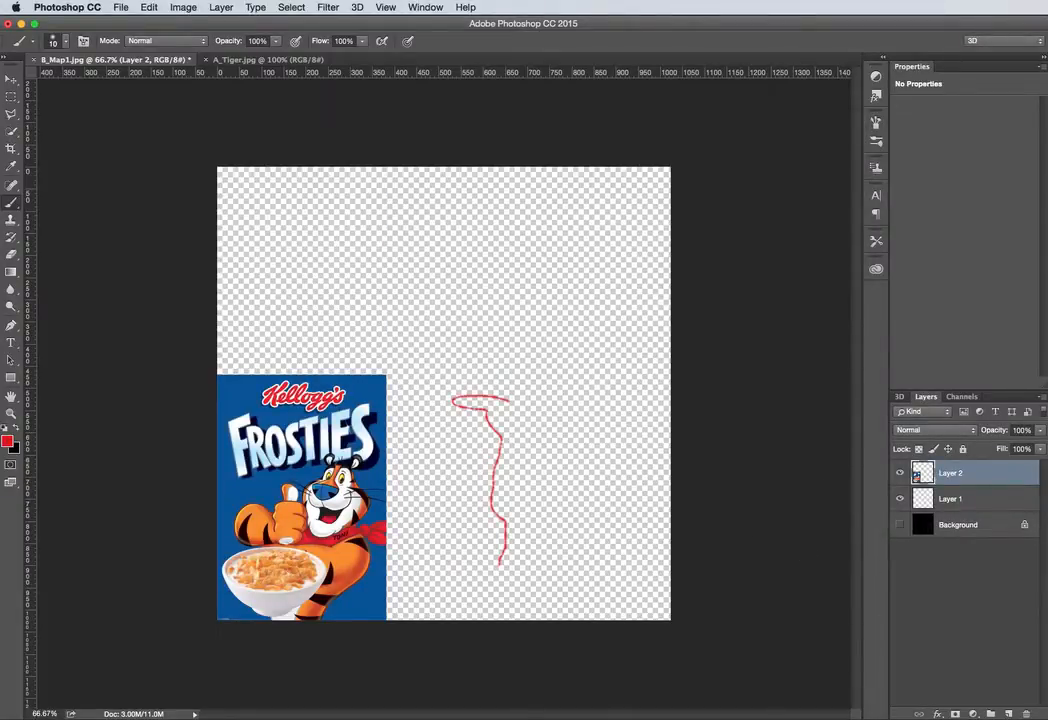
- Switch to Maya, uncover the box beside the UV Editor and select it as a whole in object mode
key("super+Tab")
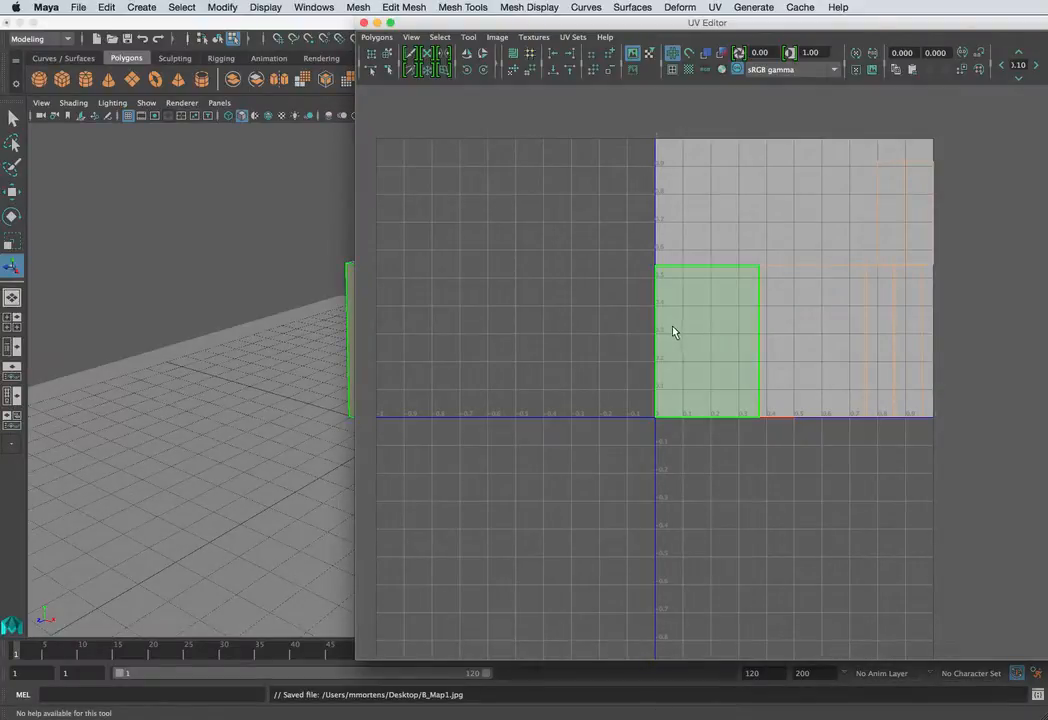
left_click_drag(430, 27, 504, 27)
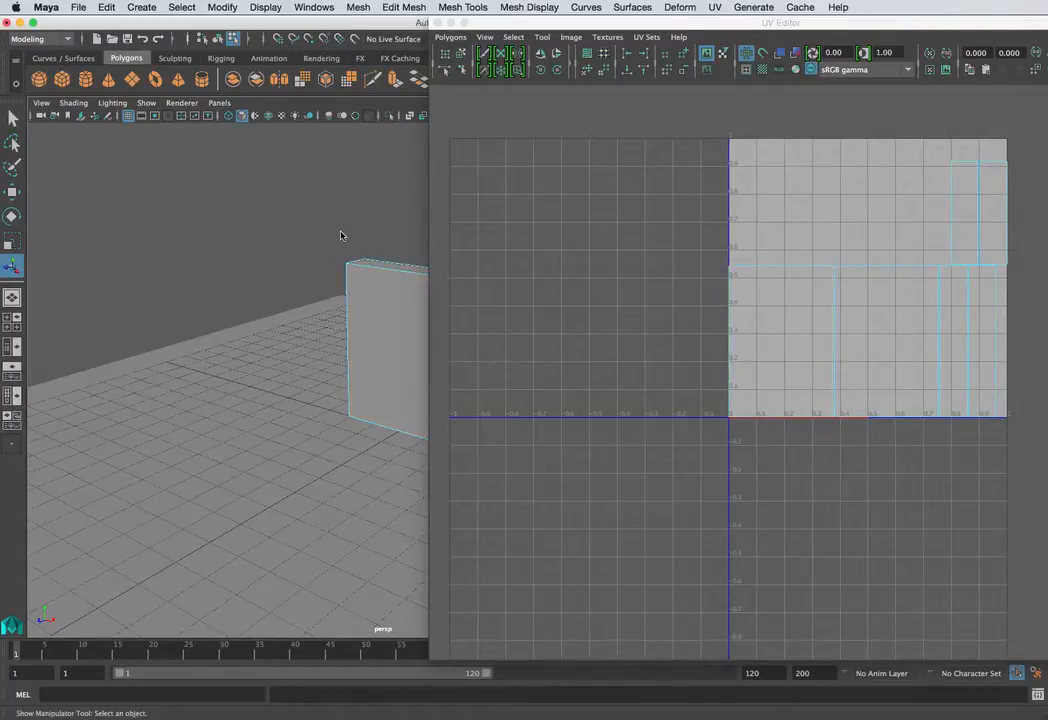
left_click(359, 263)
right_click_drag(359, 263, 388, 243)
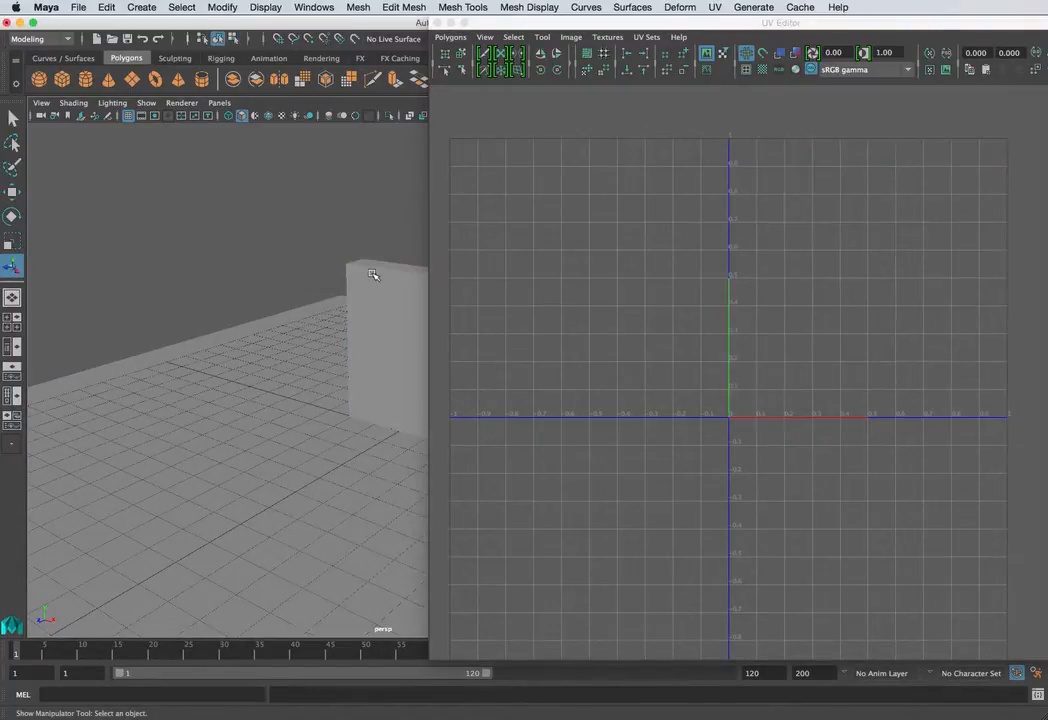
left_click(372, 274)
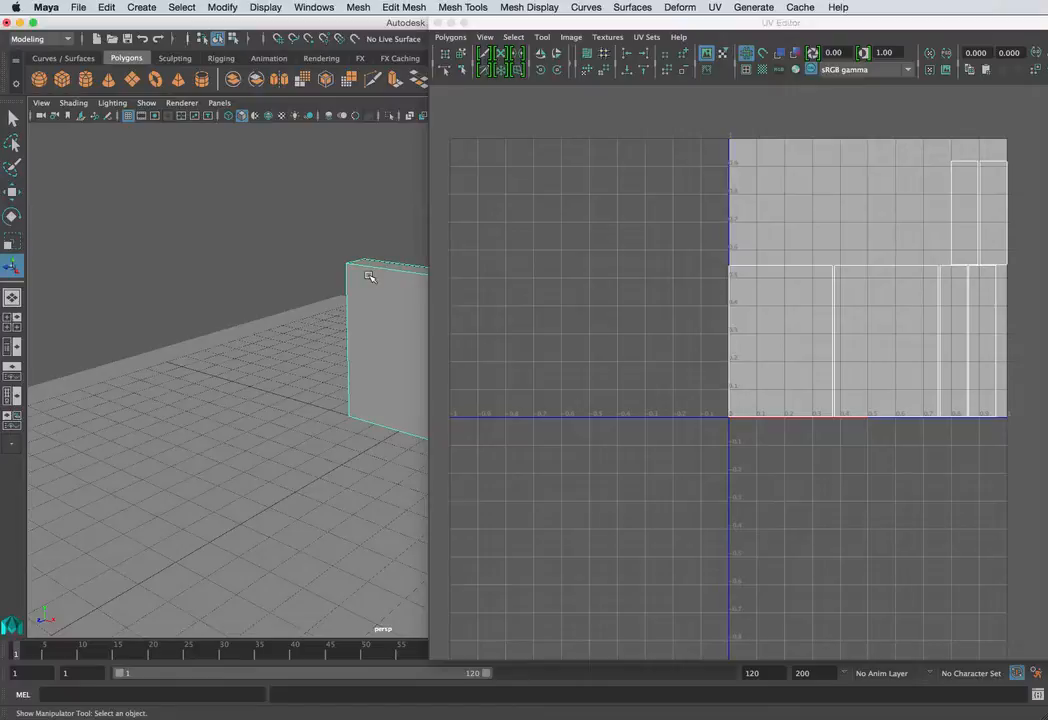
- Assign a new Blinn material to the selected box
right_click_drag(368, 270, 365, 579)
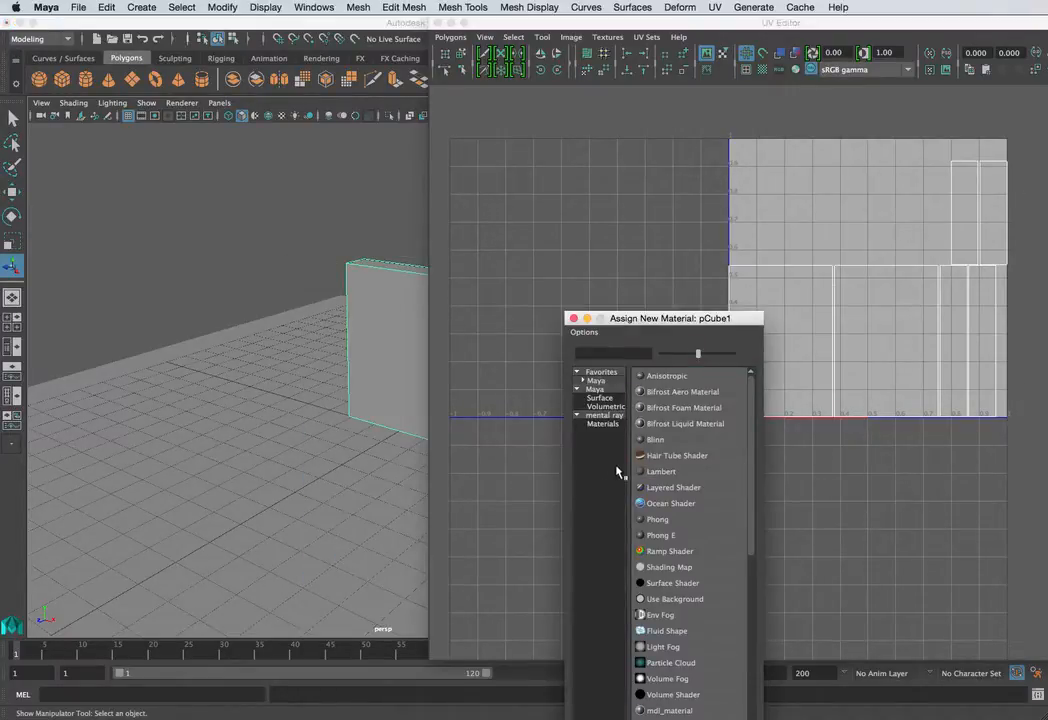
left_click_drag(641, 318, 518, 155)
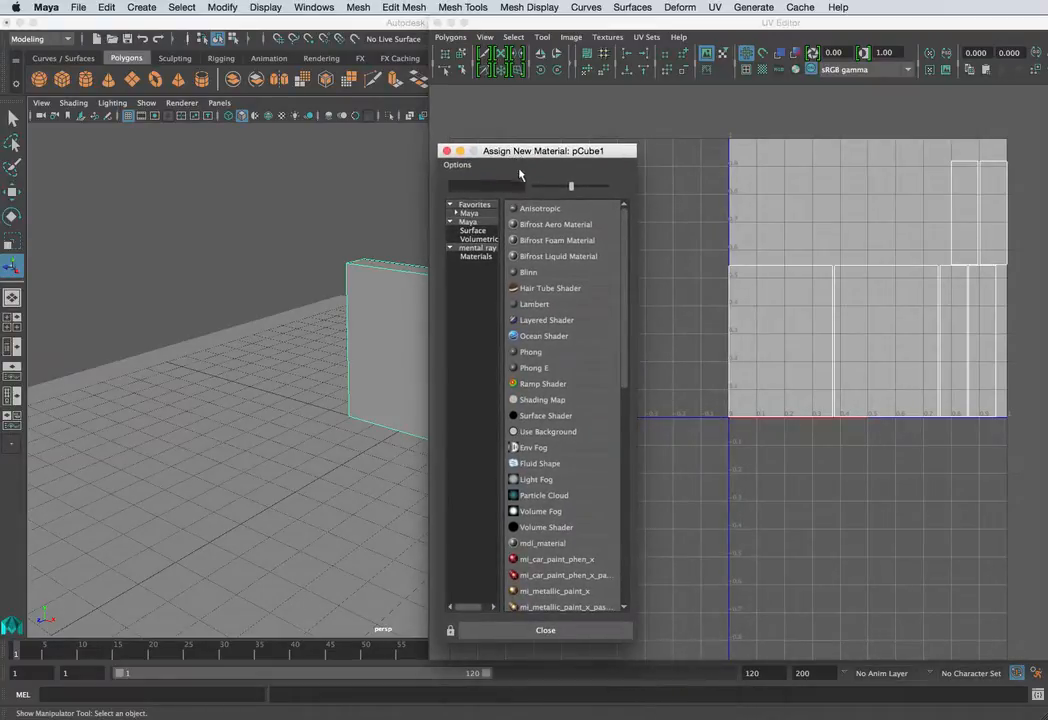
left_click(524, 274)
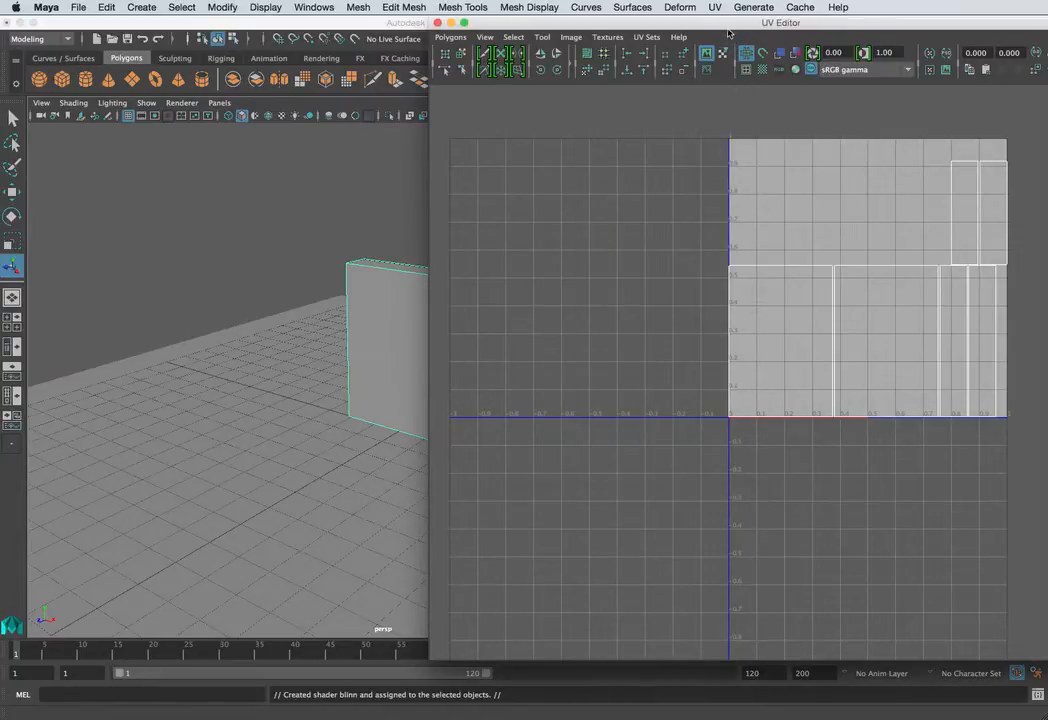
- Rename the box's Blinn material as CerealBox and set its color to bright green
left_click_drag(698, 23, 292, 25)
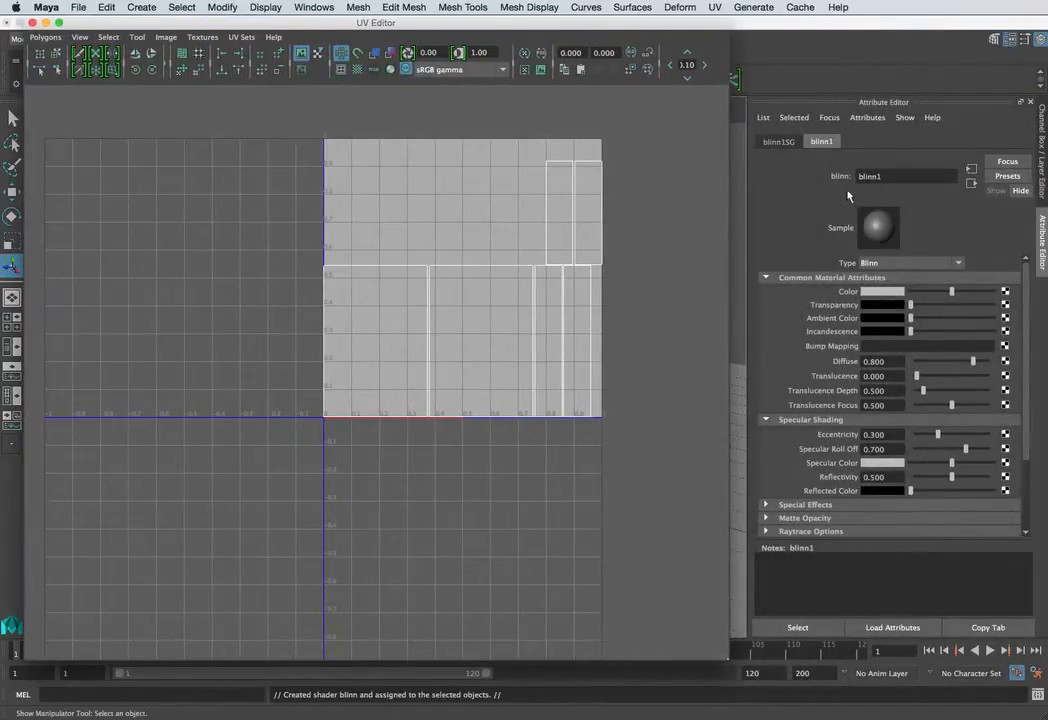
double_click(897, 176)
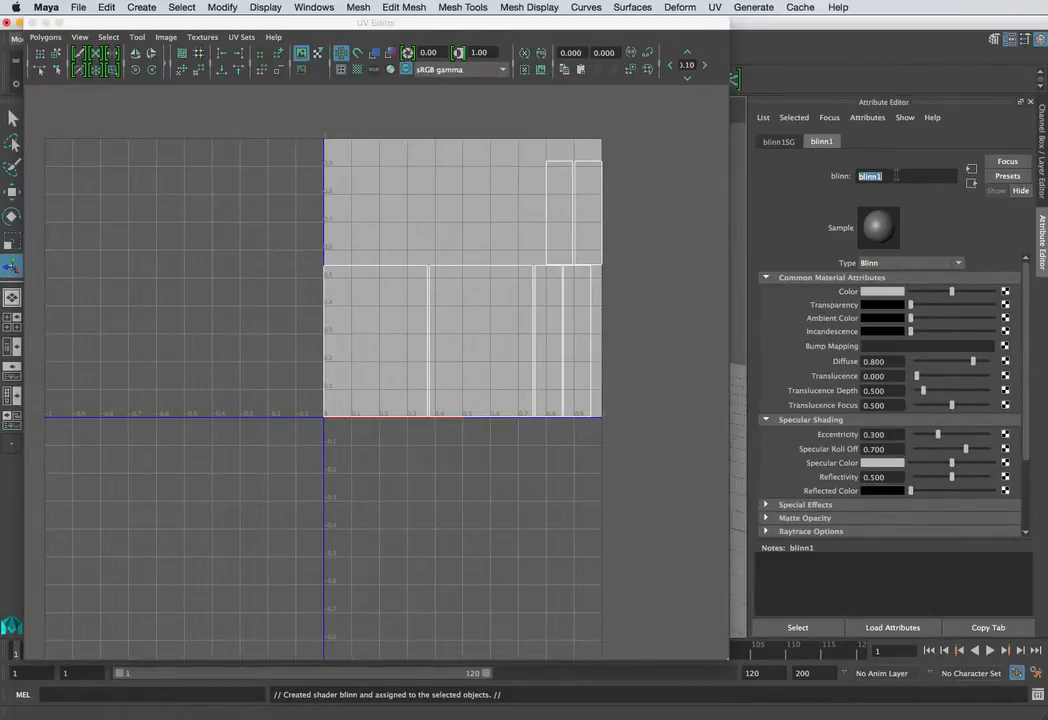
type("Ce")
left_click(880, 291)
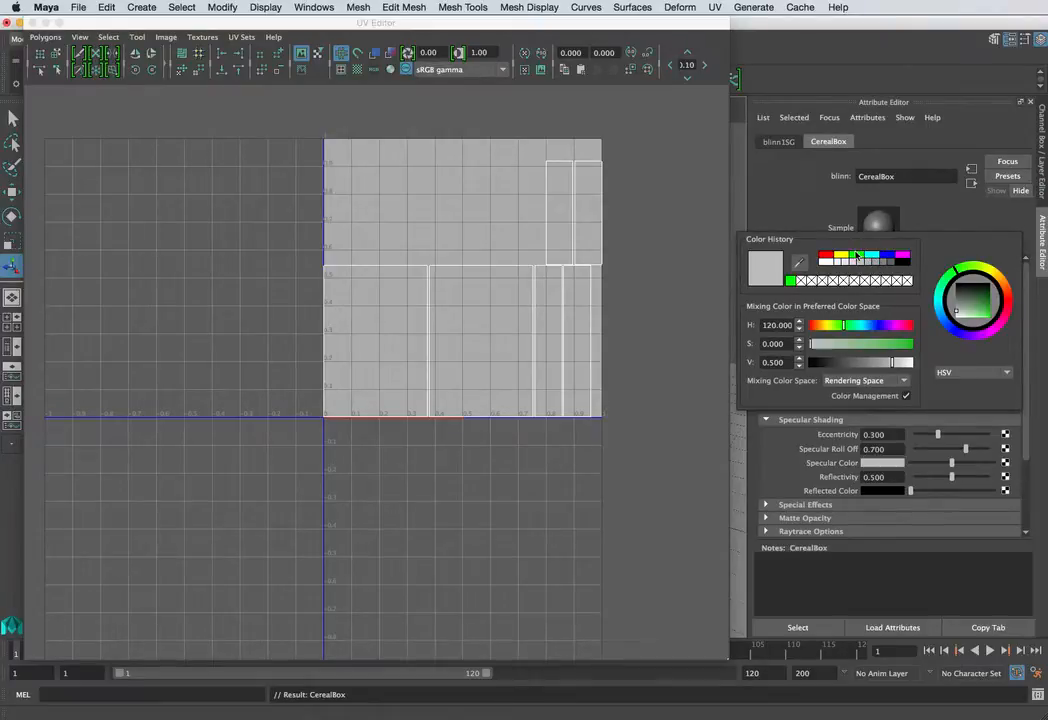
left_click(856, 255)
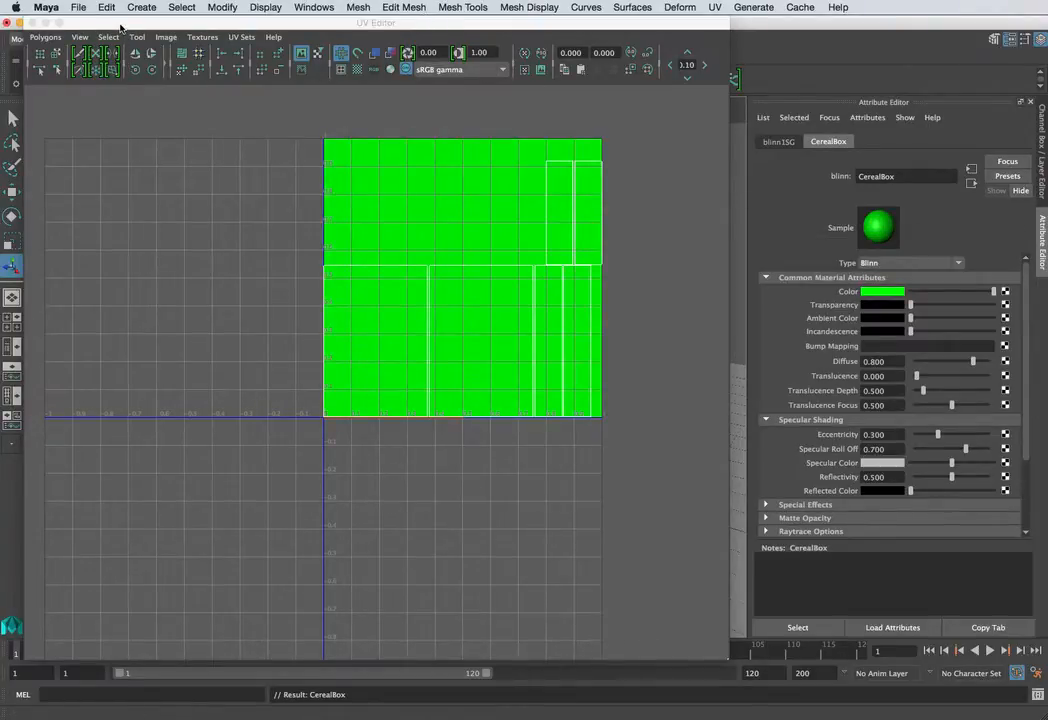
left_click_drag(120, 27, 129, 166)
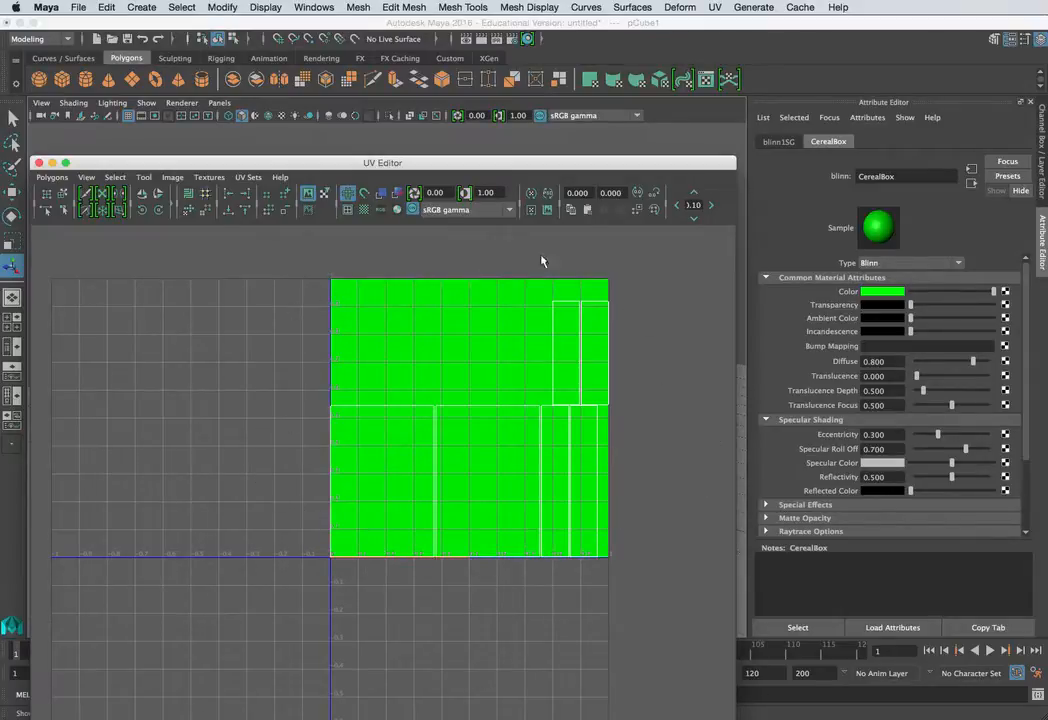
- Map a File texture to the CerealBox material's color and load B_Map1_Test.jpg from the Desktop as its image
left_click(1005, 291)
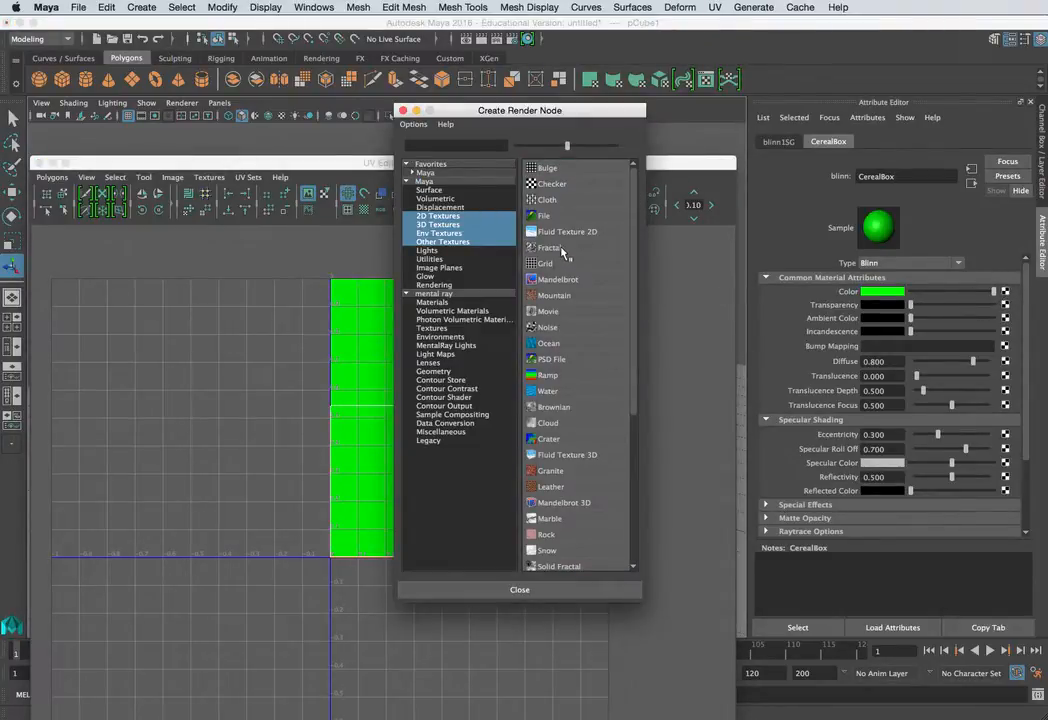
left_click(545, 219)
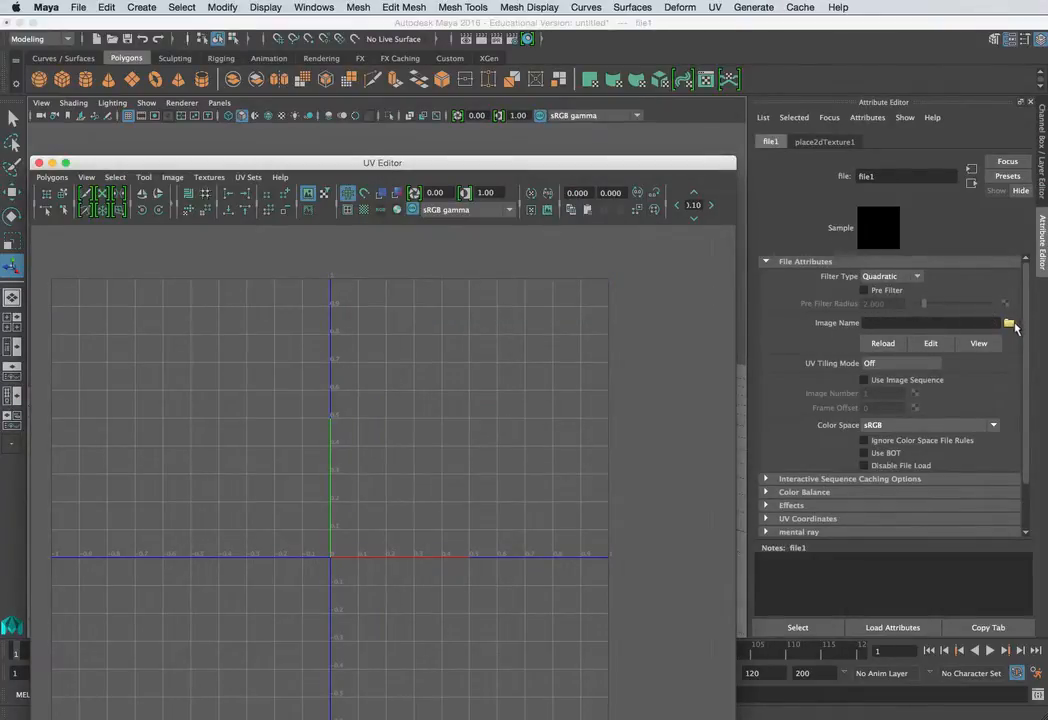
left_click(1008, 324)
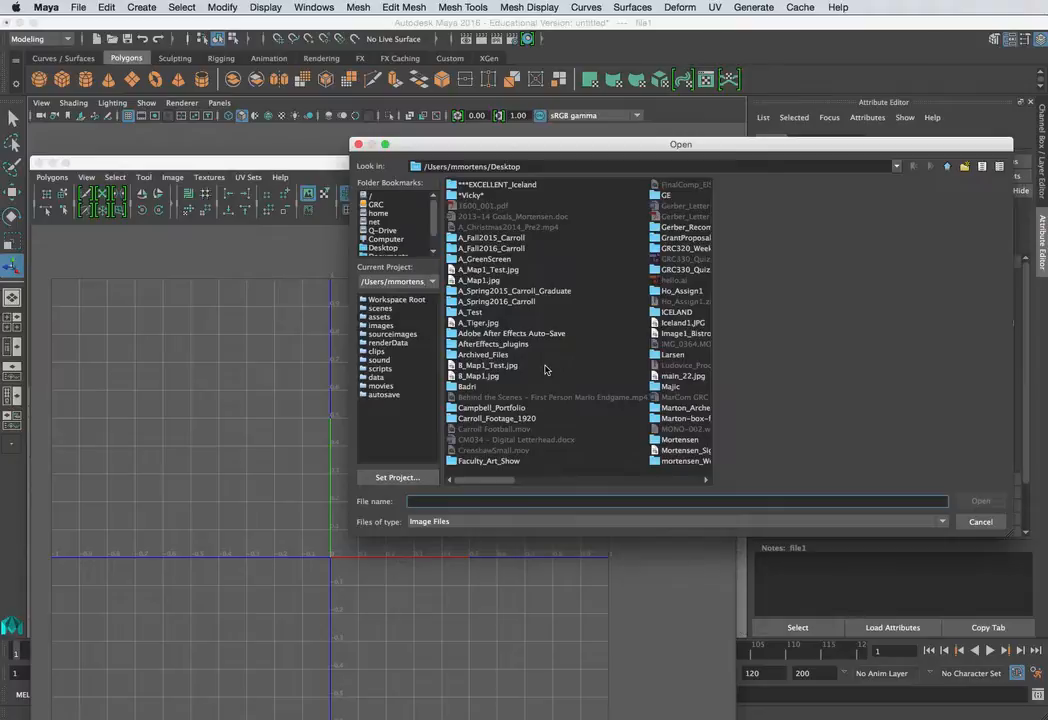
left_click(497, 366)
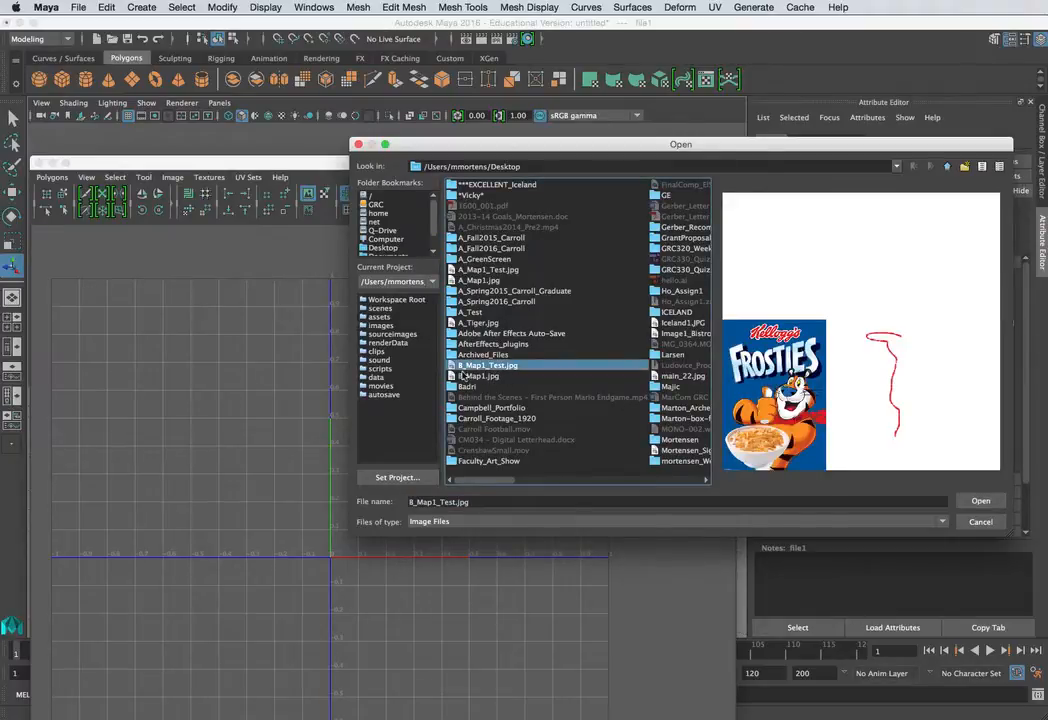
left_click(980, 501)
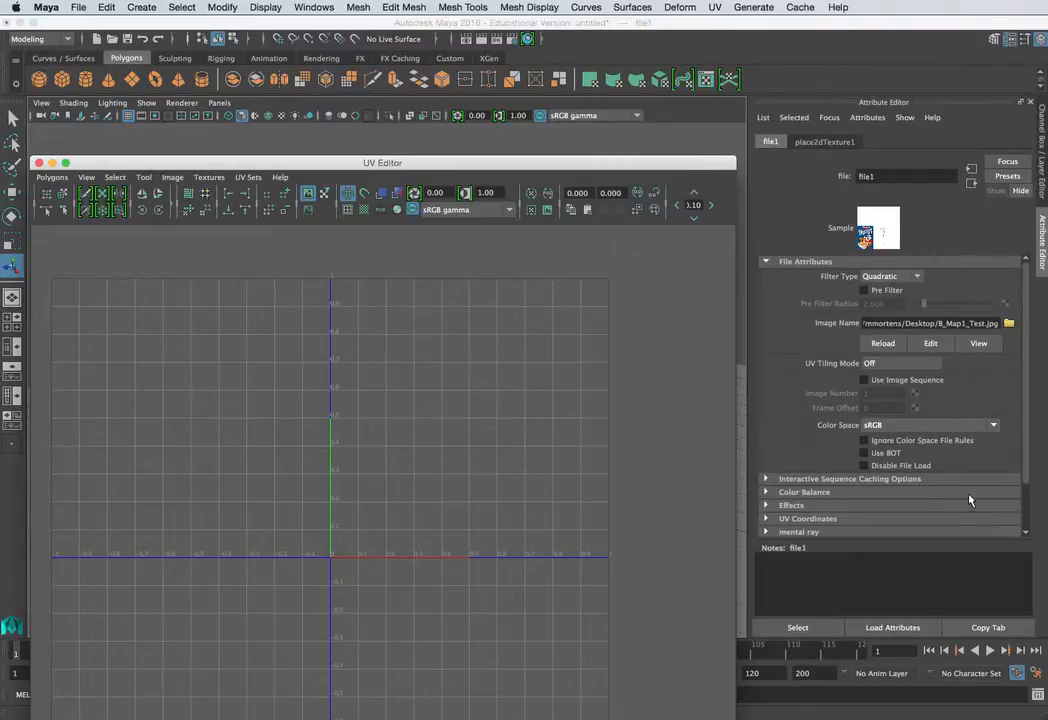
- Uncover the box from behind the UV Editor, select it and turn on textured display in the perspective view
left_click_drag(473, 168, 606, 314)
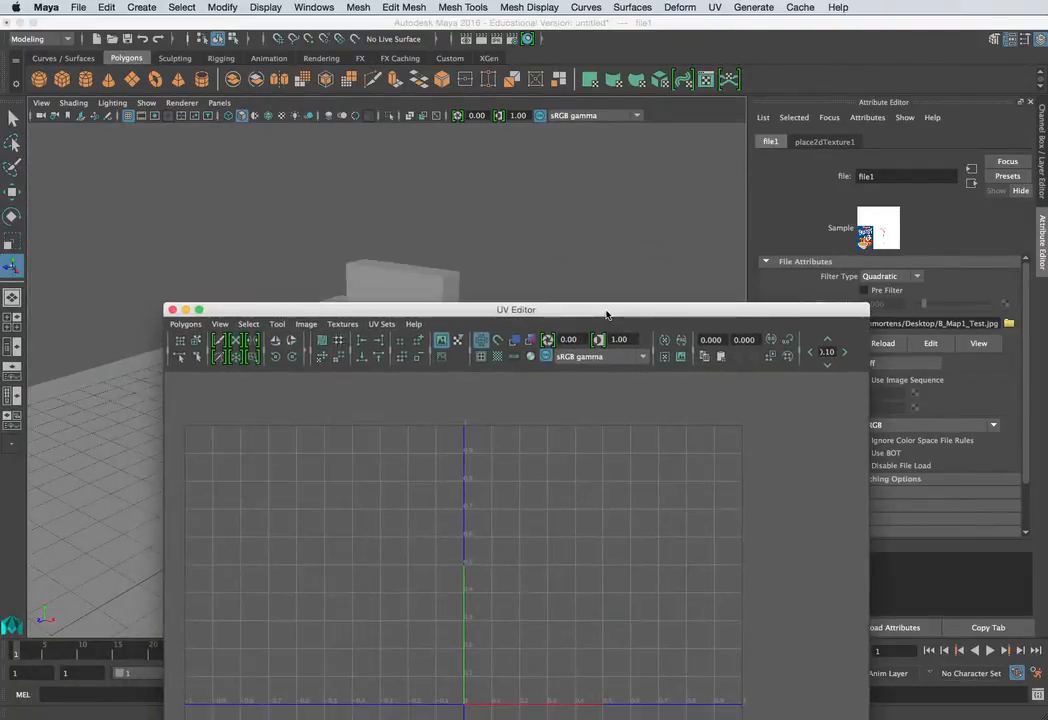
left_click(432, 285)
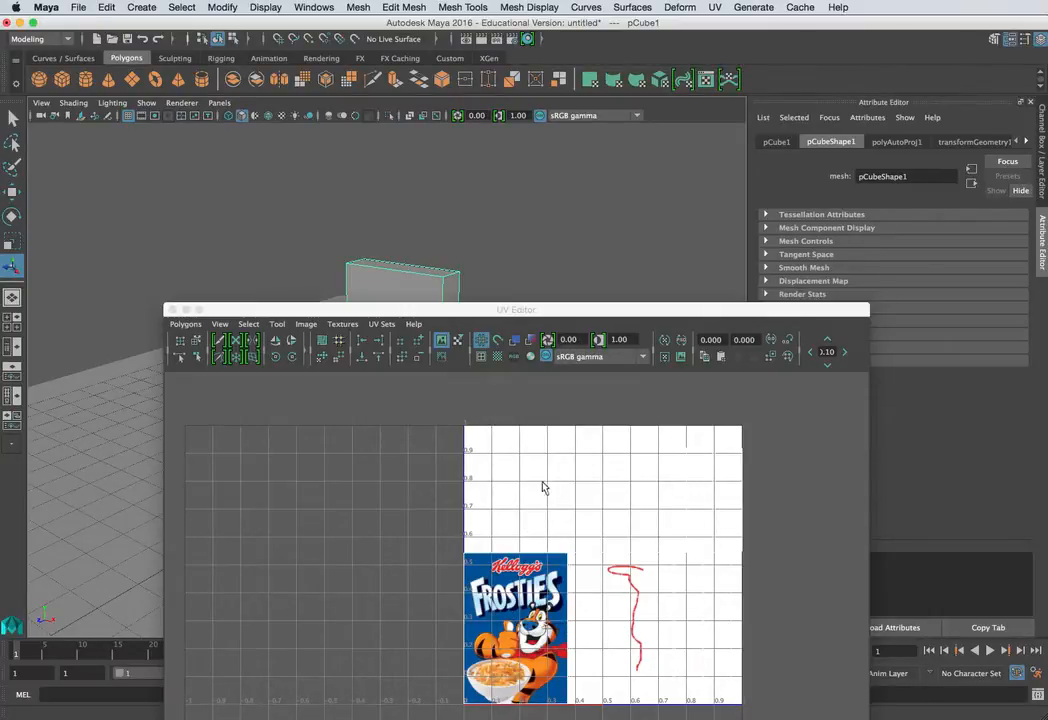
left_click_drag(409, 316, 756, 66)
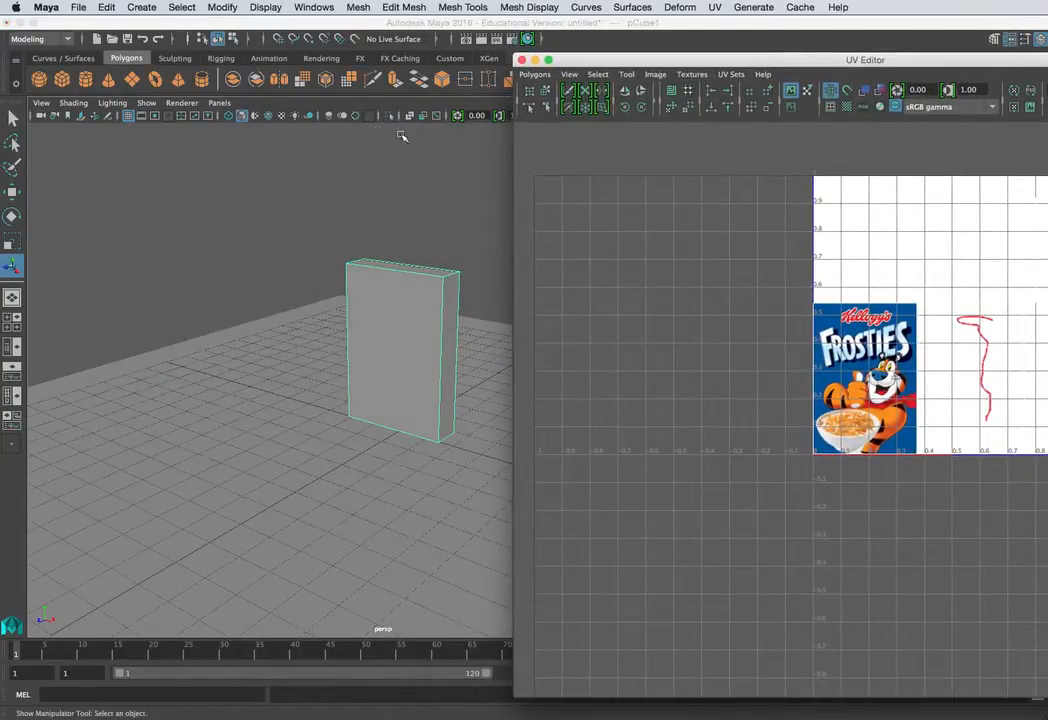
left_click(282, 116)
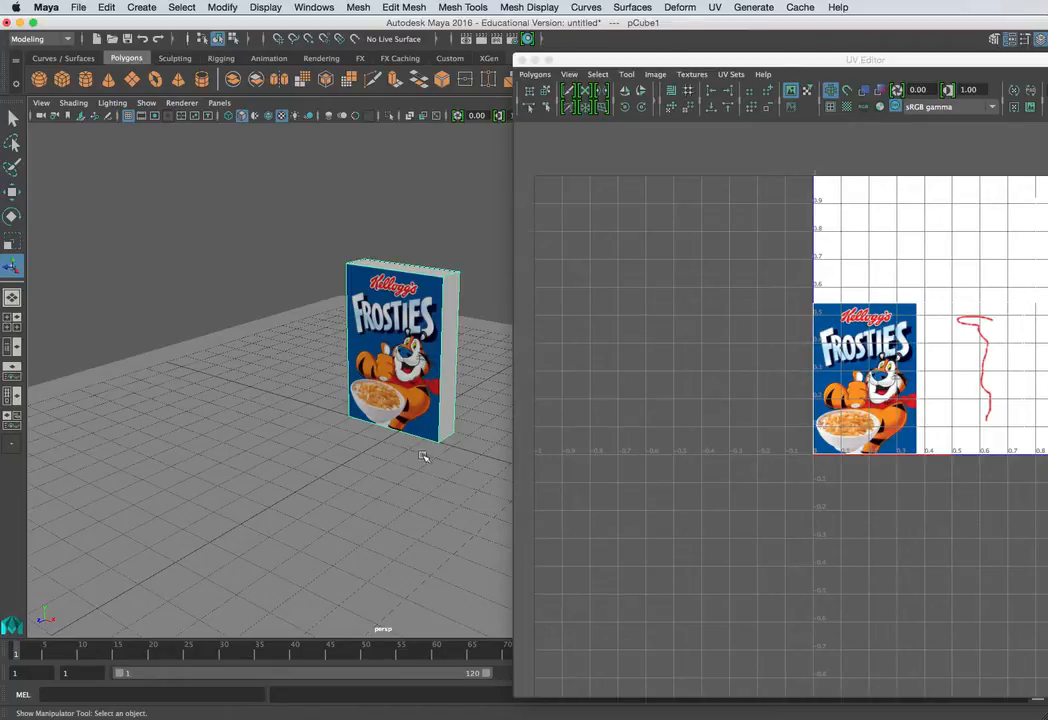
left_click(282, 116)
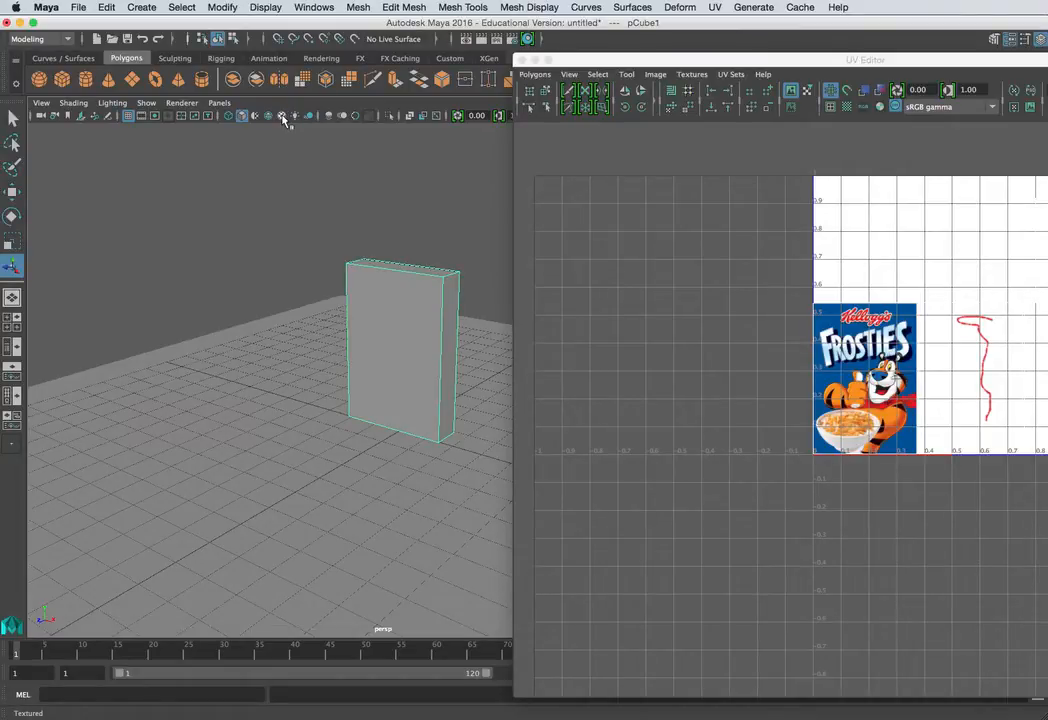
left_click(282, 116)
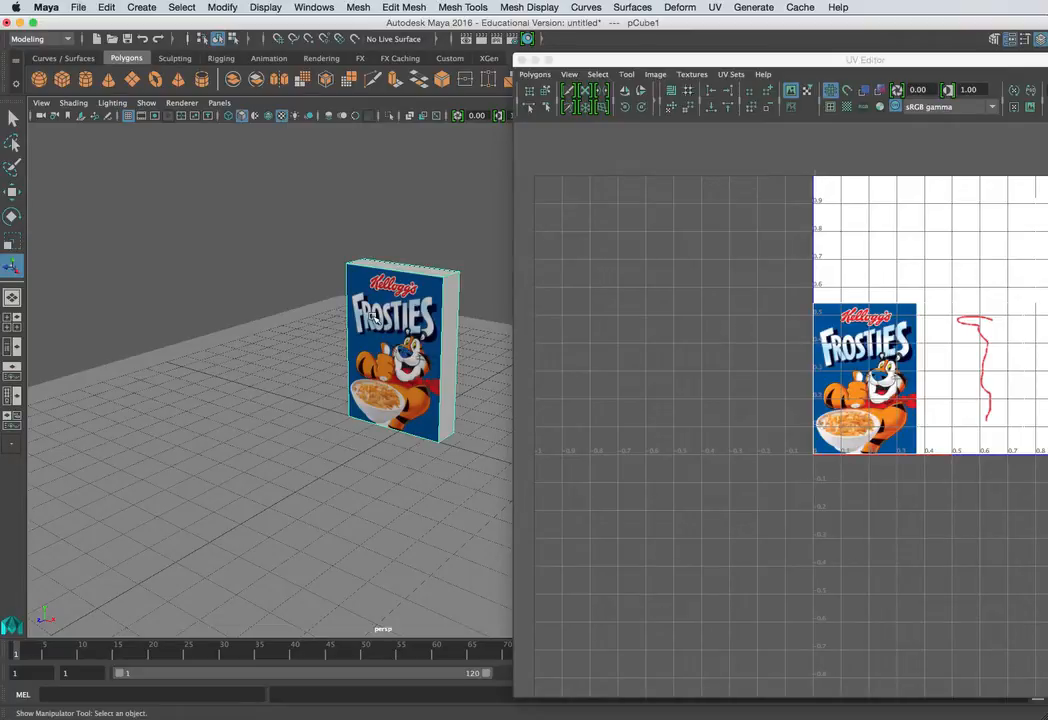
- Examine how the texture maps onto the box's front and back faces, and return from Photoshop to Maya
left_click_drag(378, 372, 437, 365, "alt")
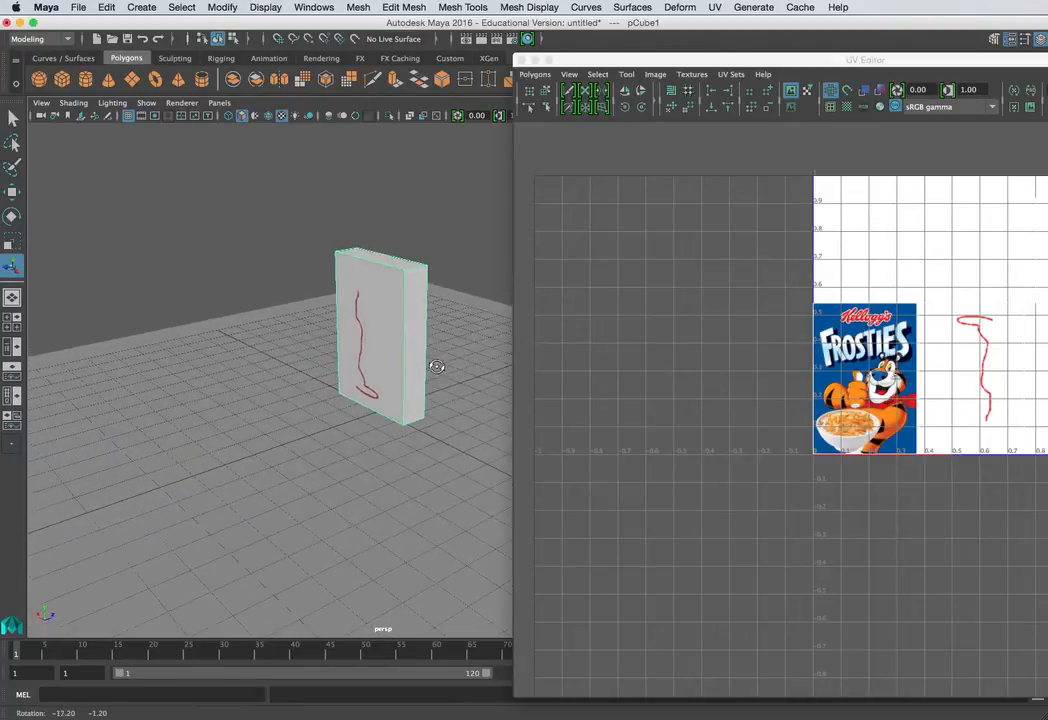
left_click_drag(384, 360, 348, 347, "alt")
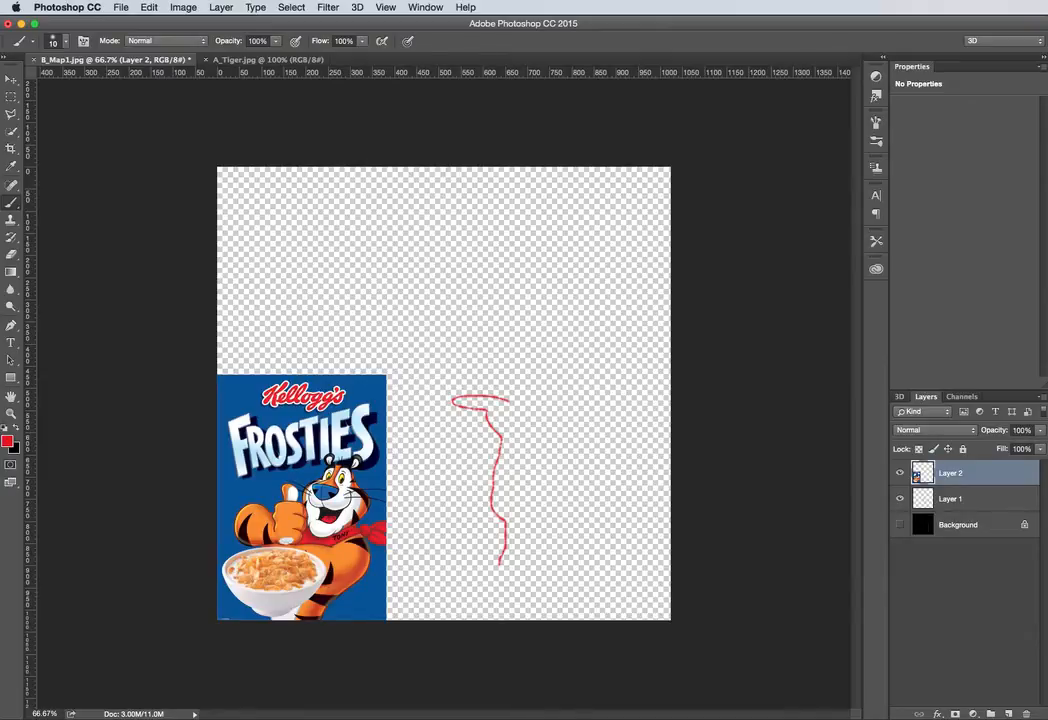
key("super+Tab")
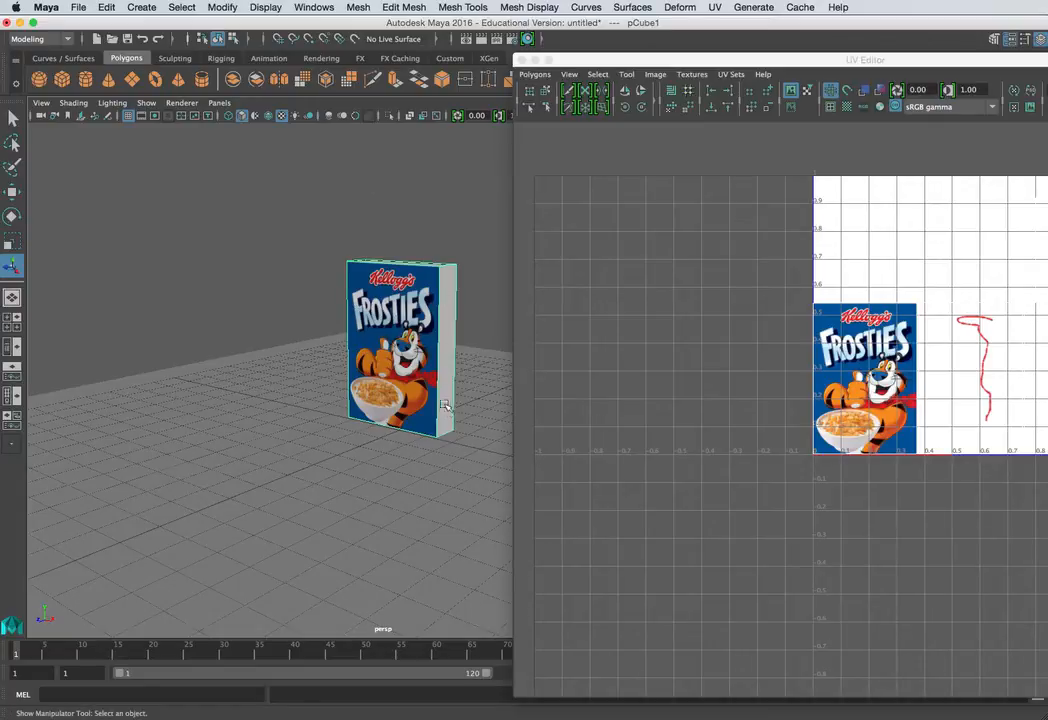
left_click_drag(616, 60, 534, 32)
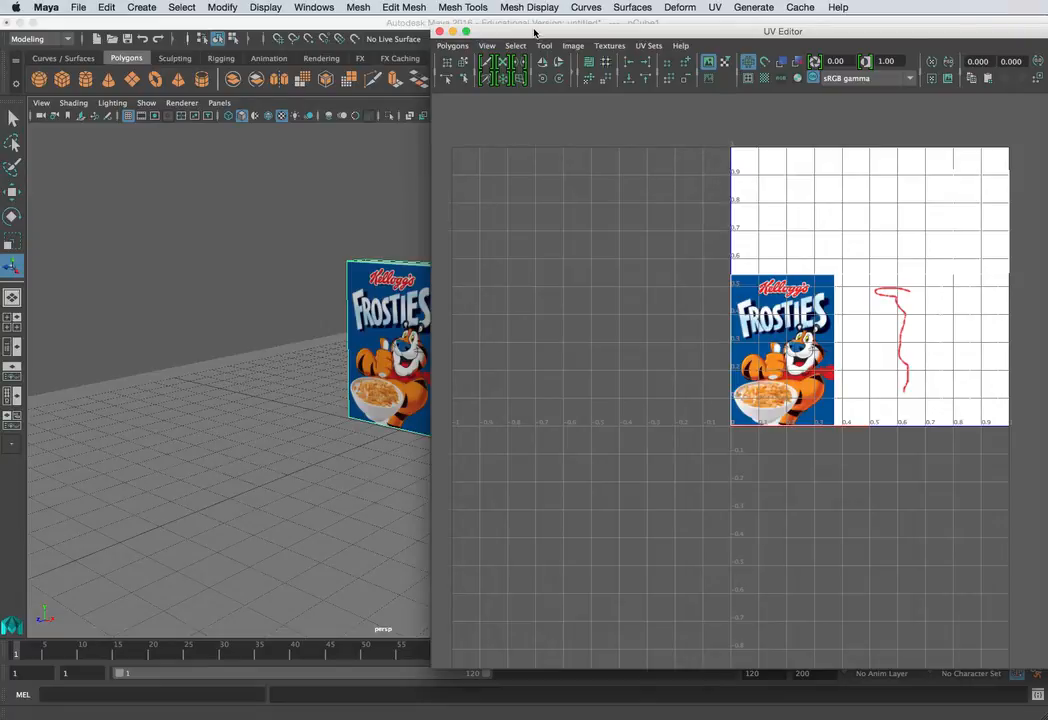
left_click_drag(540, 40, 346, 202)
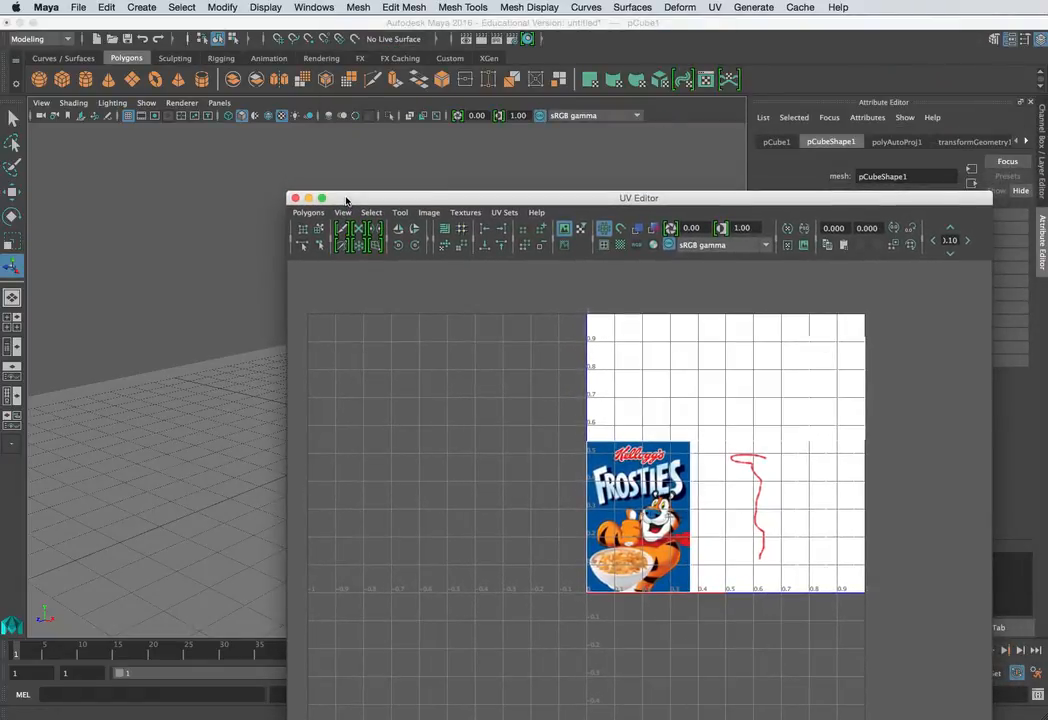
left_click_drag(453, 203, 644, 94)
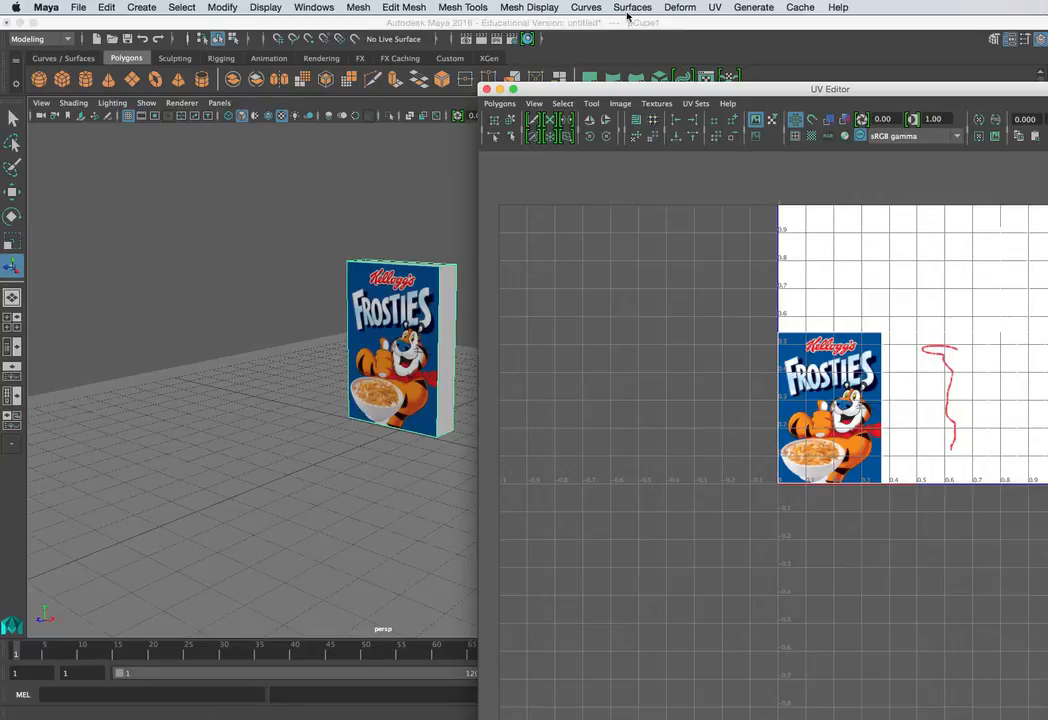
left_click(715, 8)
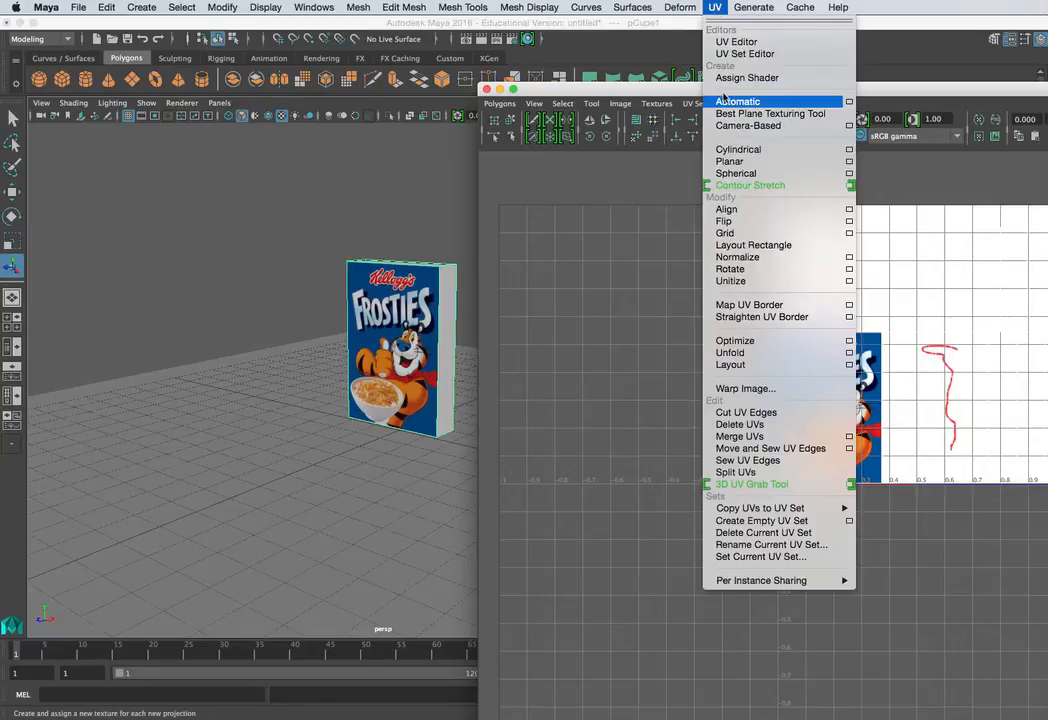
left_click(714, 8)
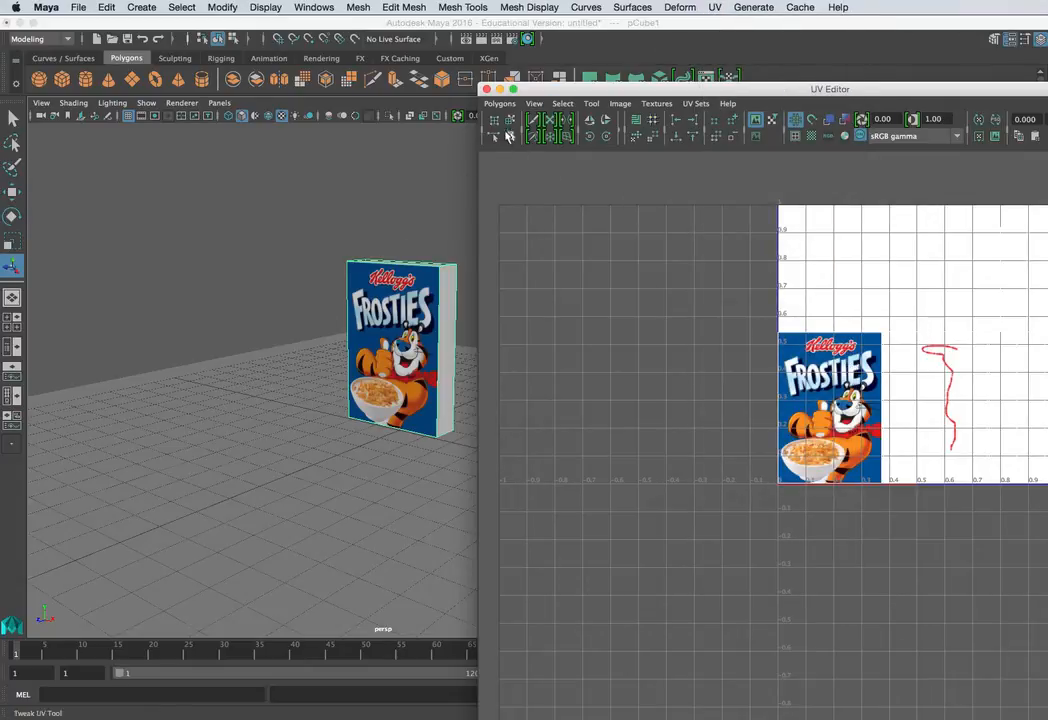
left_click_drag(545, 91, 457, 53)
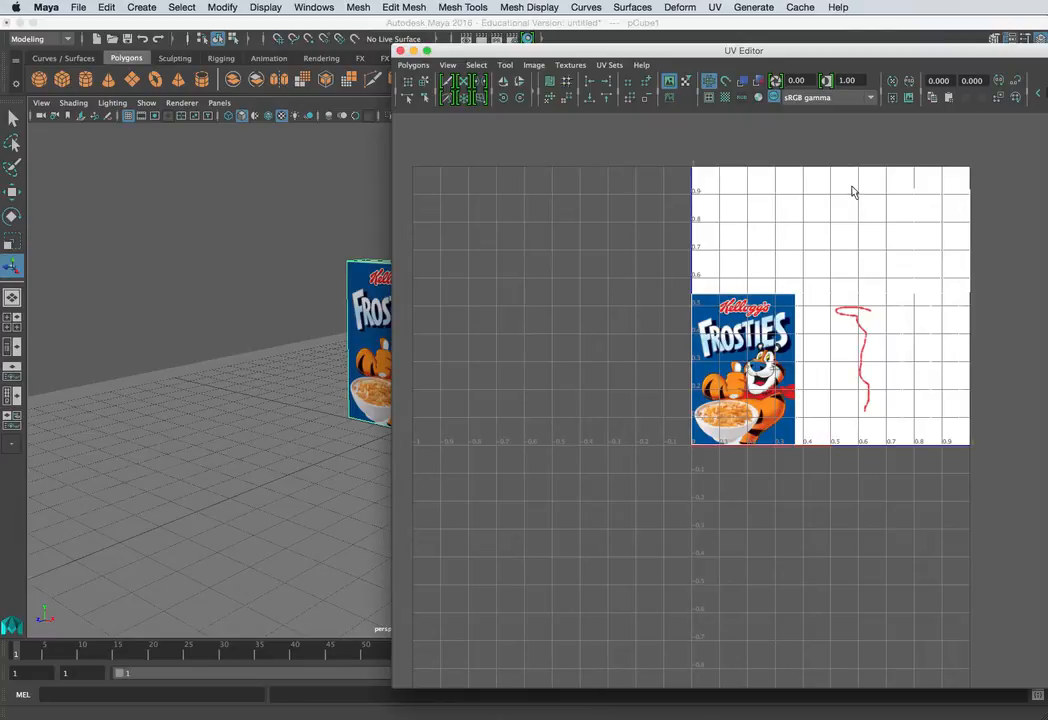
left_click(412, 66)
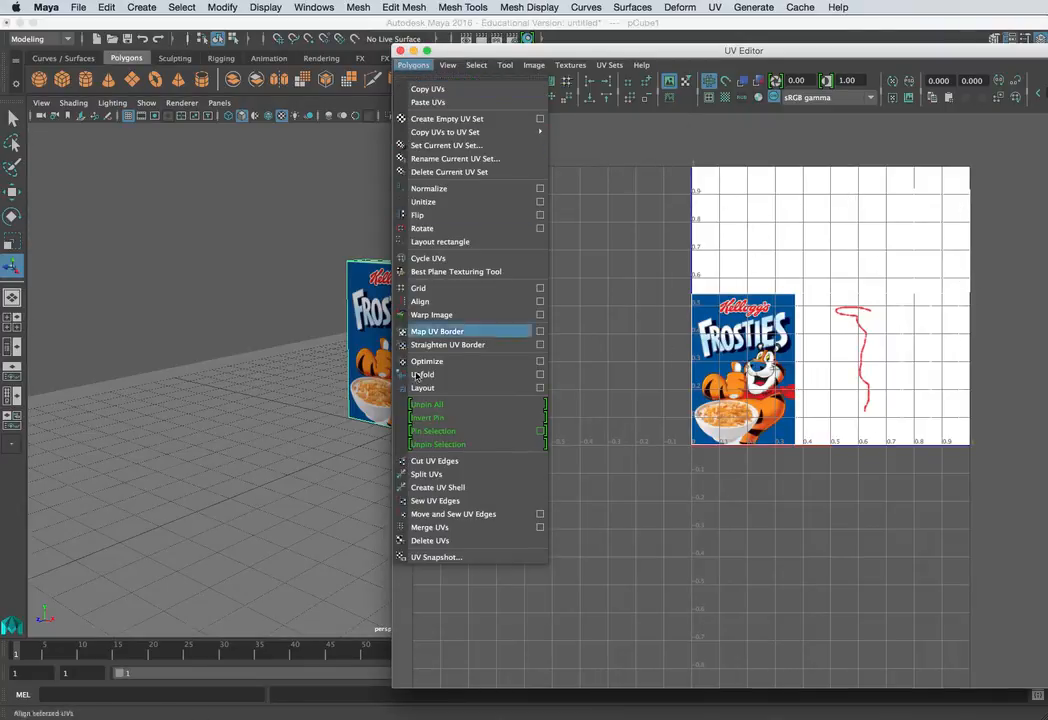
left_click(627, 53)
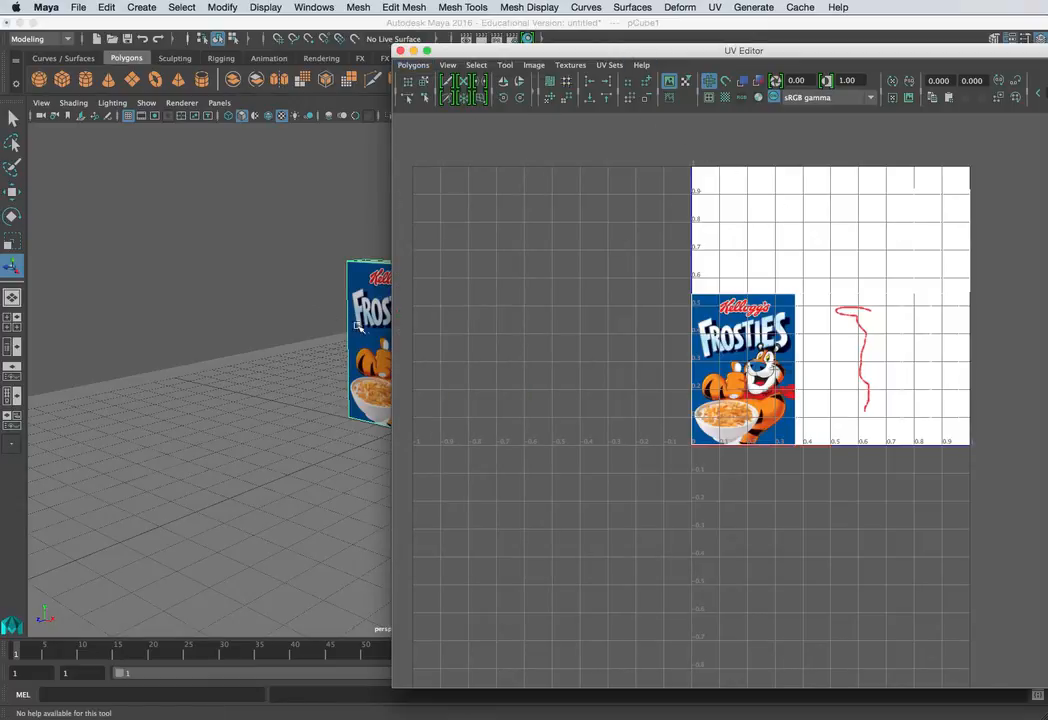
left_click_drag(454, 56, 346, 40)
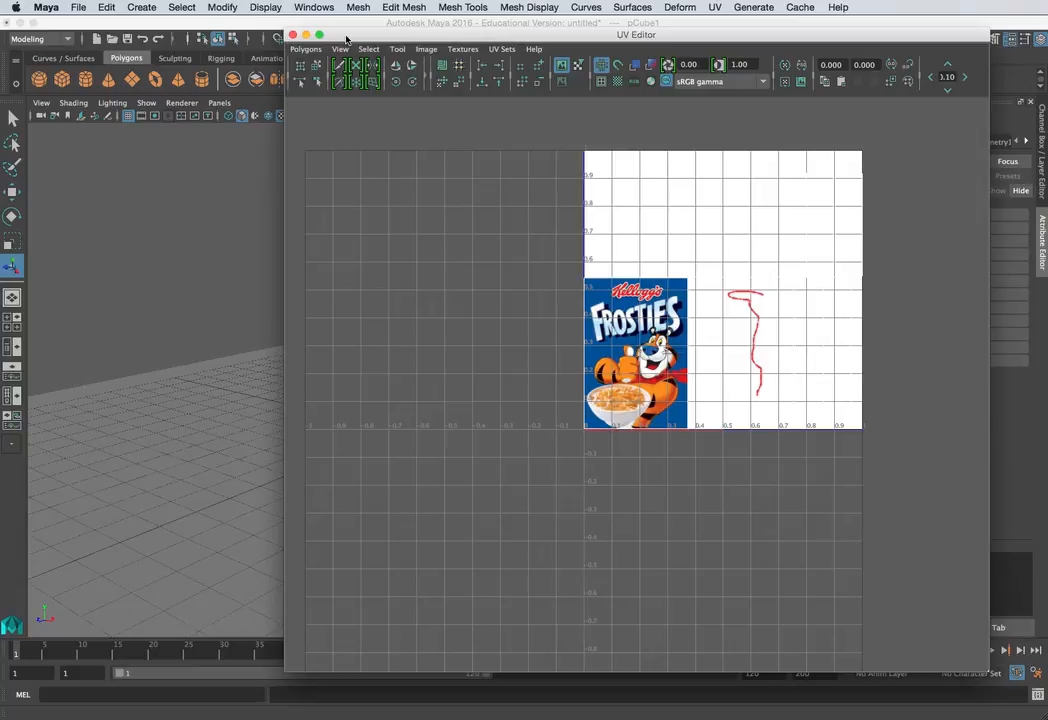
left_click_drag(346, 40, 508, 56)
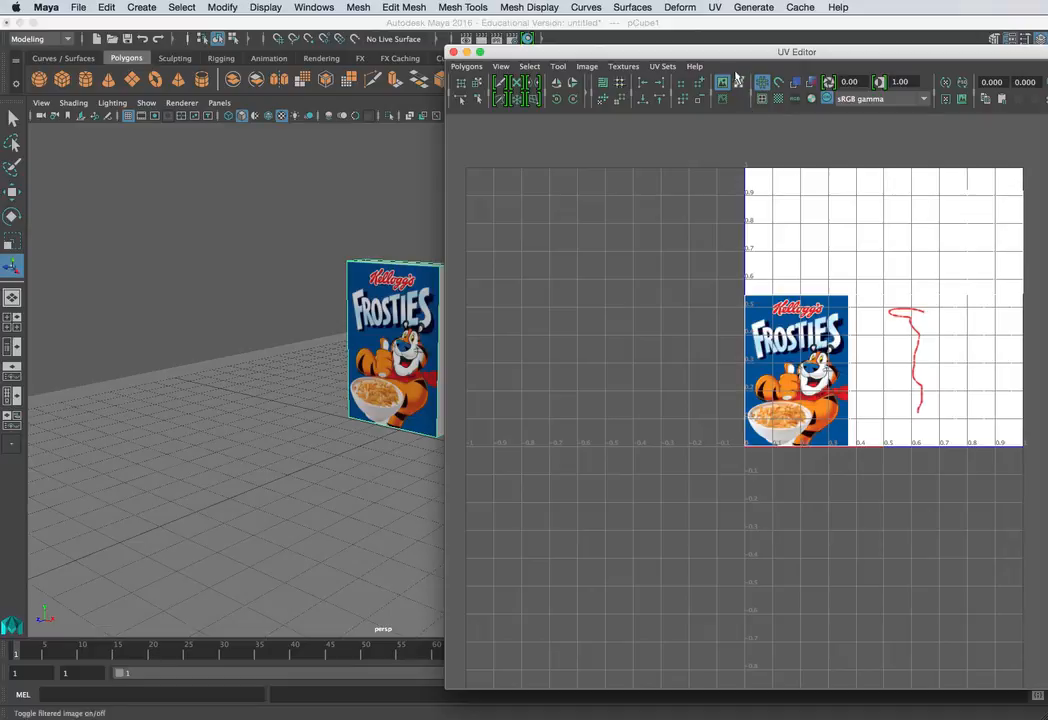
left_click_drag(723, 53, 601, 27)
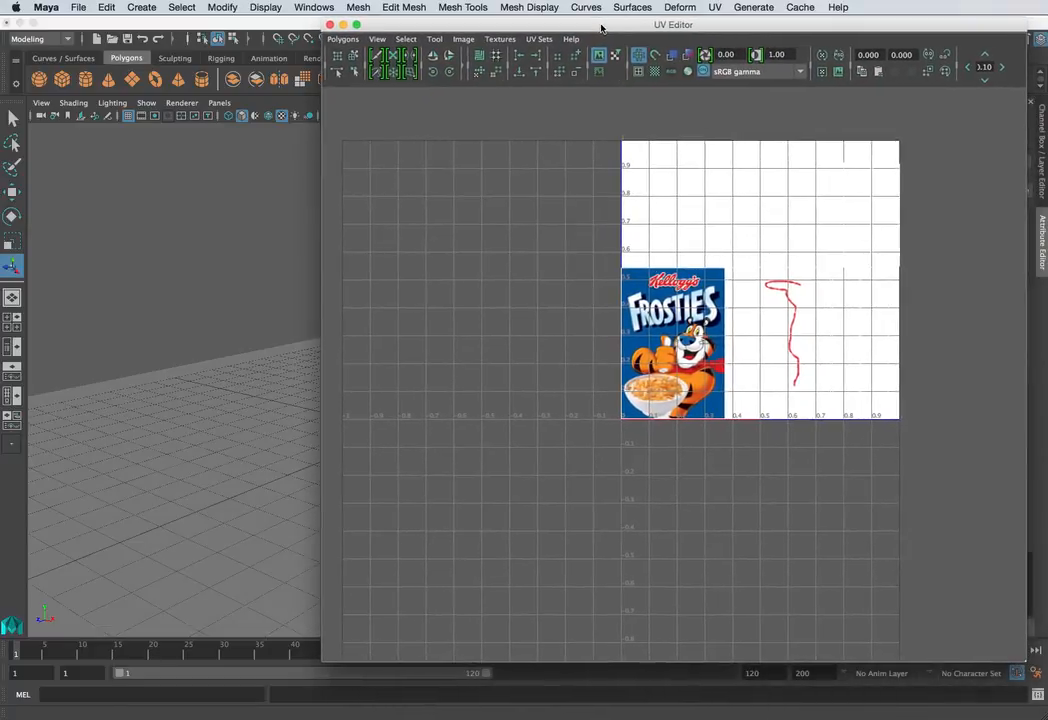